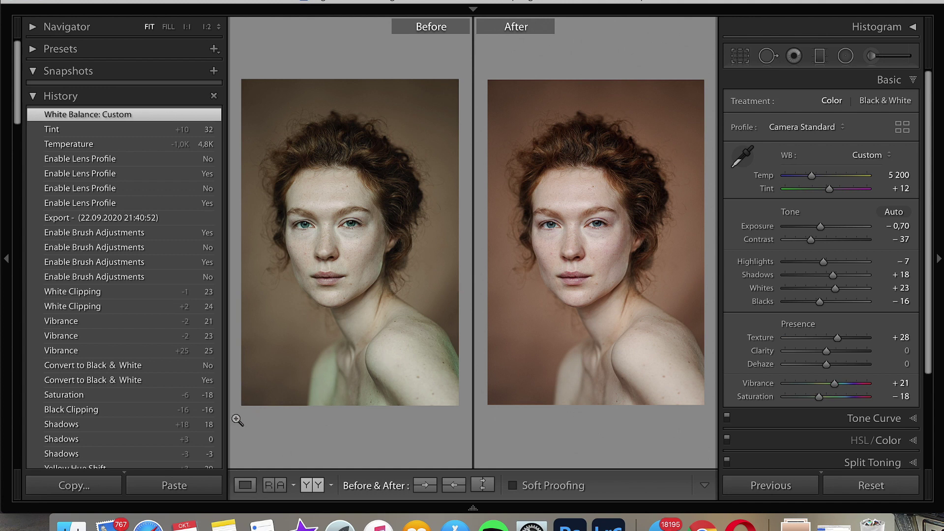
# Show the portrait alone in Loupe view and try Temp 4 066 and Tint -24.
pyautogui.click(245, 485)
pyautogui.click(802, 178)
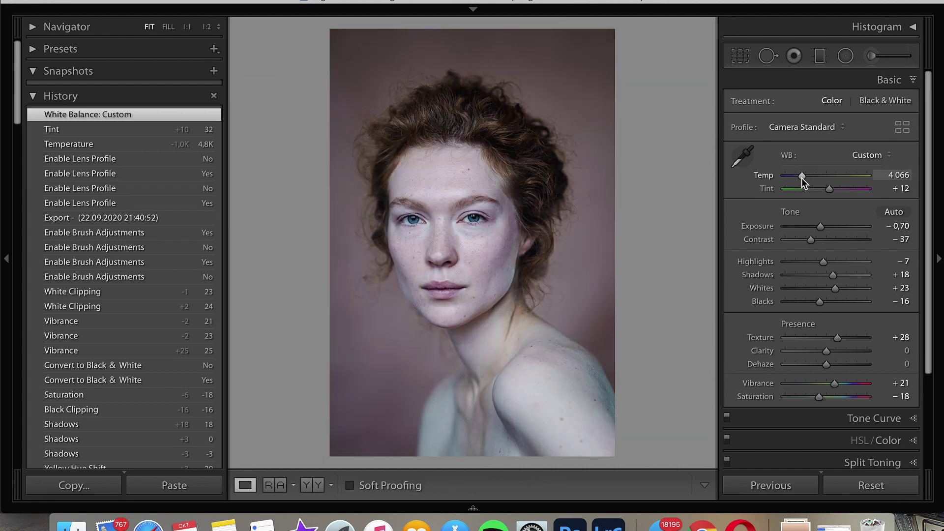
pyautogui.moveTo(816, 189); pyautogui.dragTo(819, 191)
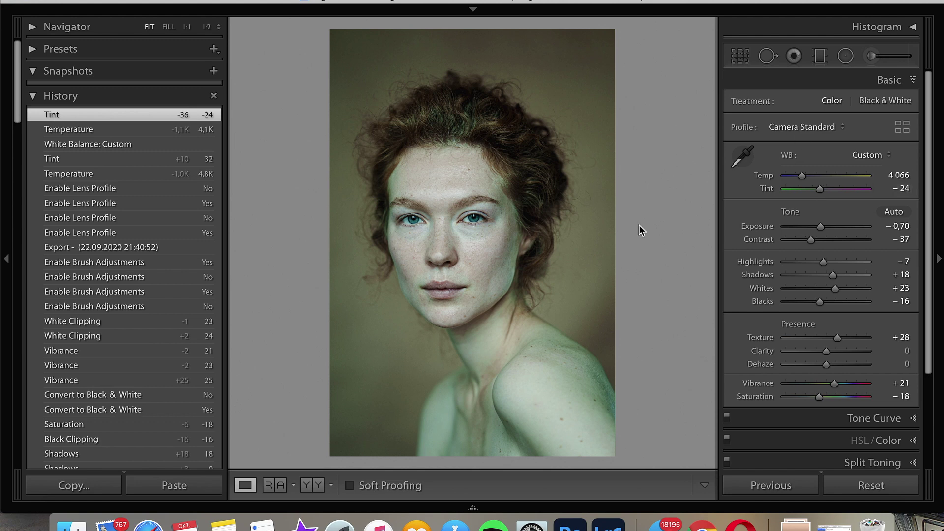
# Zoom to 1:1 on the left eye and sample a neutral spot with the WB eyedropper.
pyautogui.click(412, 222)
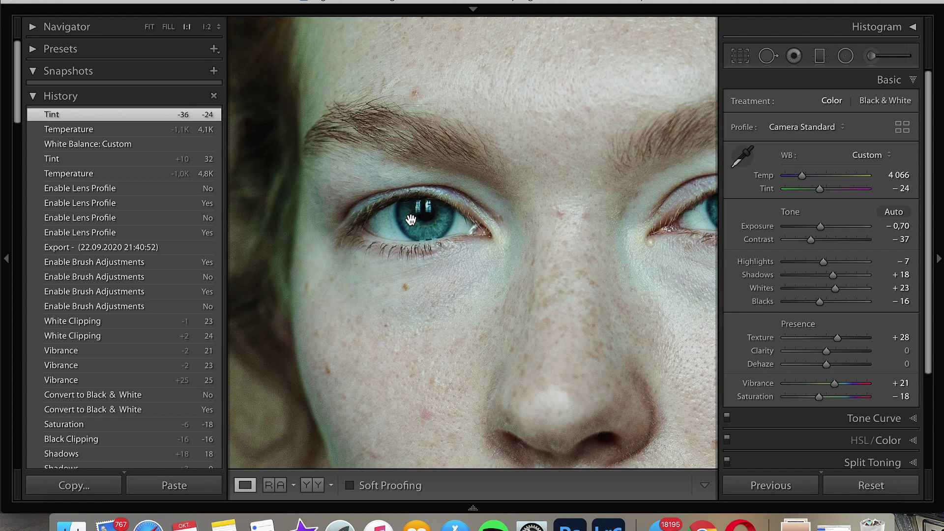
pyautogui.click(747, 158)
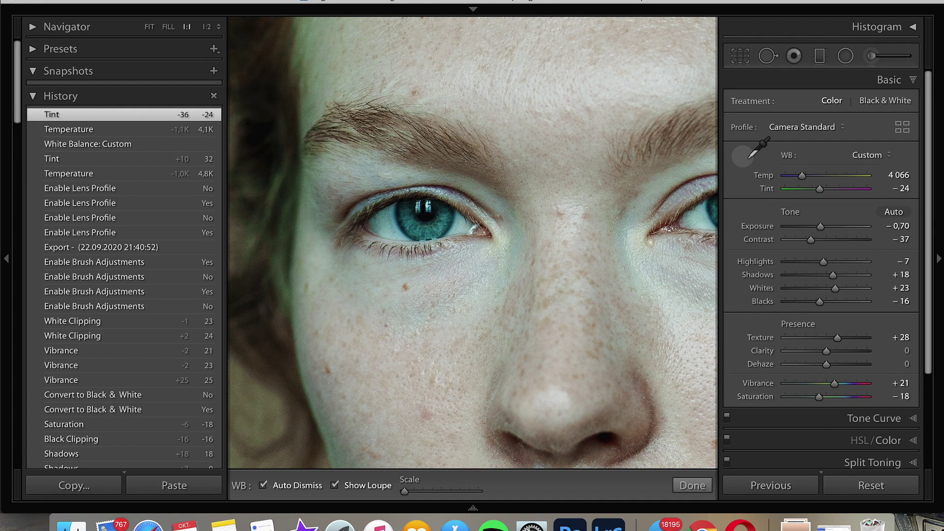
pyautogui.click(383, 226)
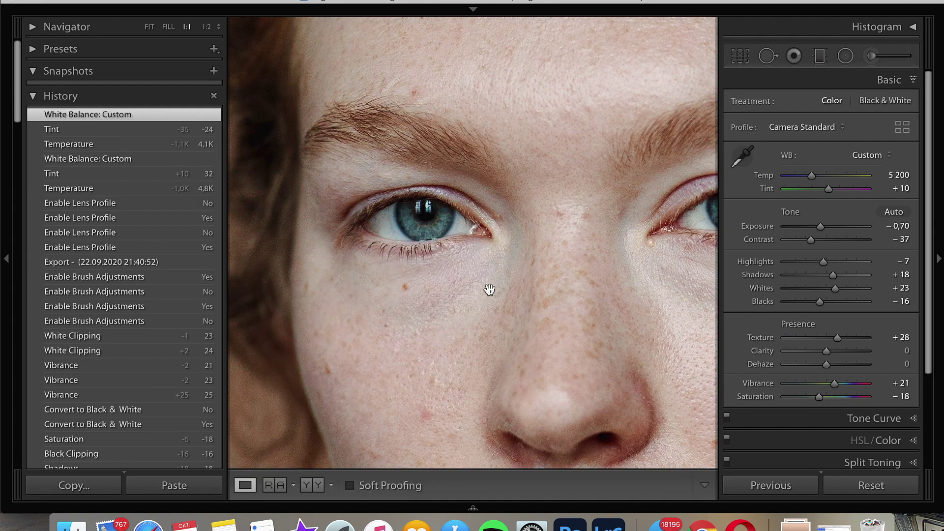
pyautogui.click(500, 293)
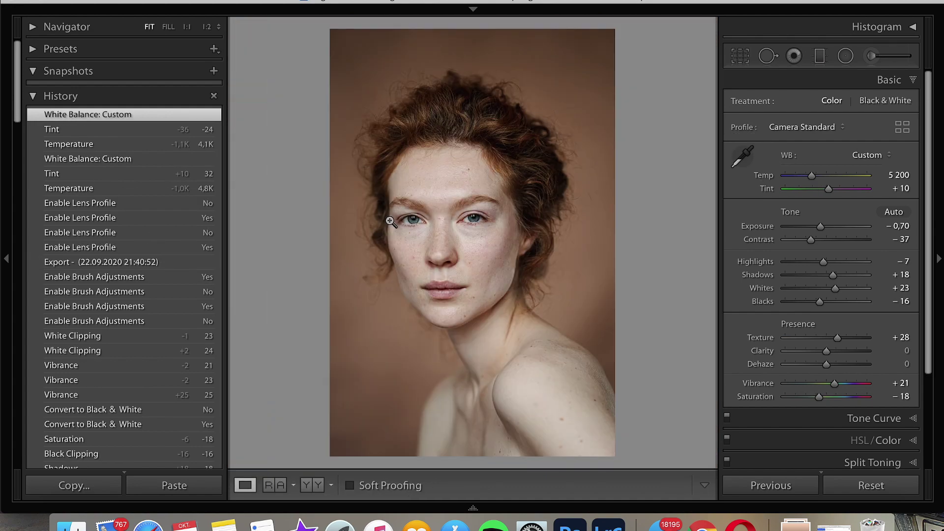
pyautogui.click(414, 221)
pyautogui.click(742, 158)
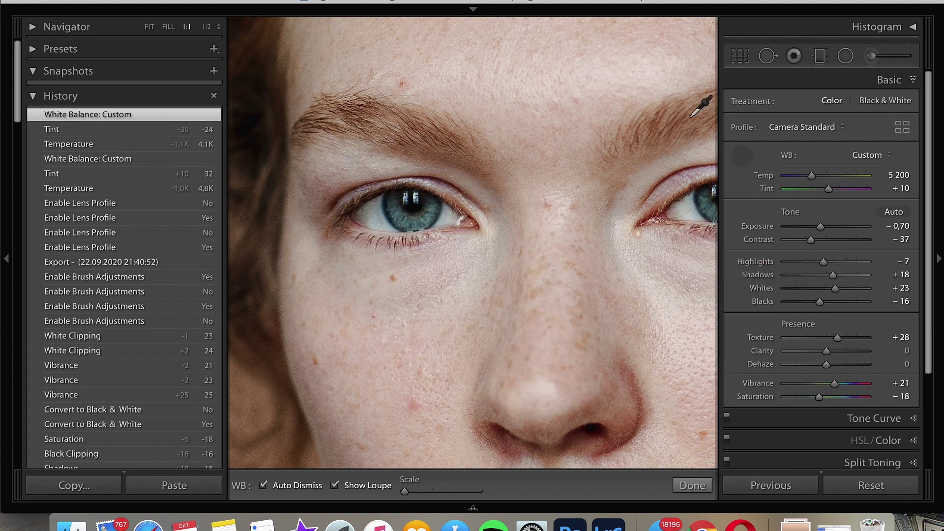
pyautogui.click(740, 167)
pyautogui.click(596, 227)
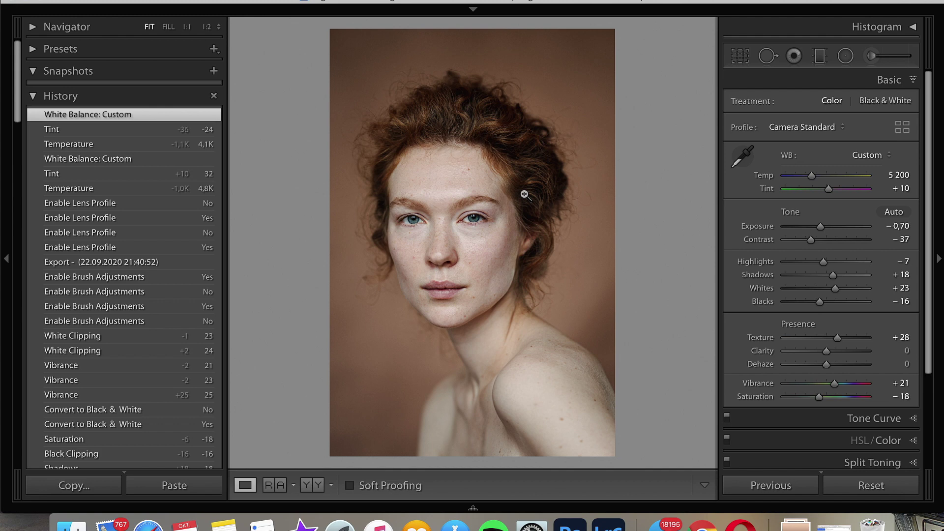
# Show the filmstrip and move over to Photoshop.
pyautogui.press('F6')
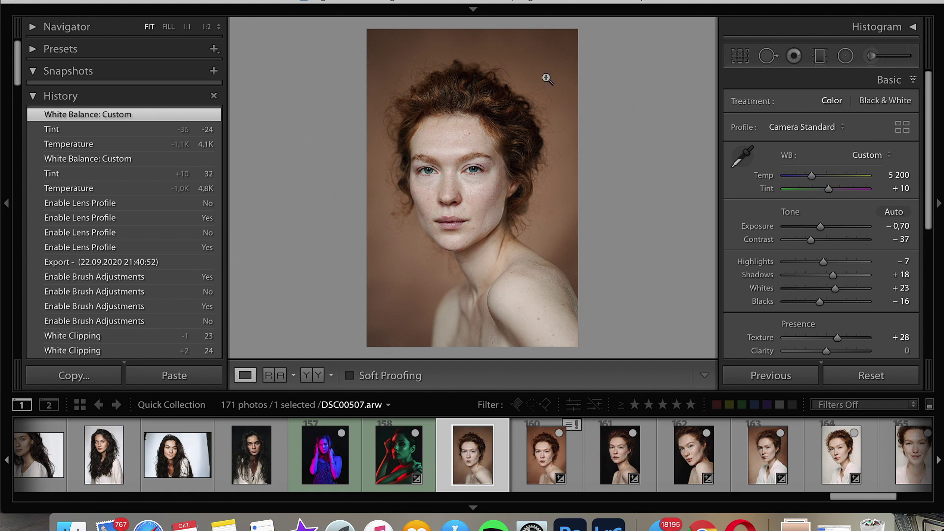
pyautogui.click(473, 507)
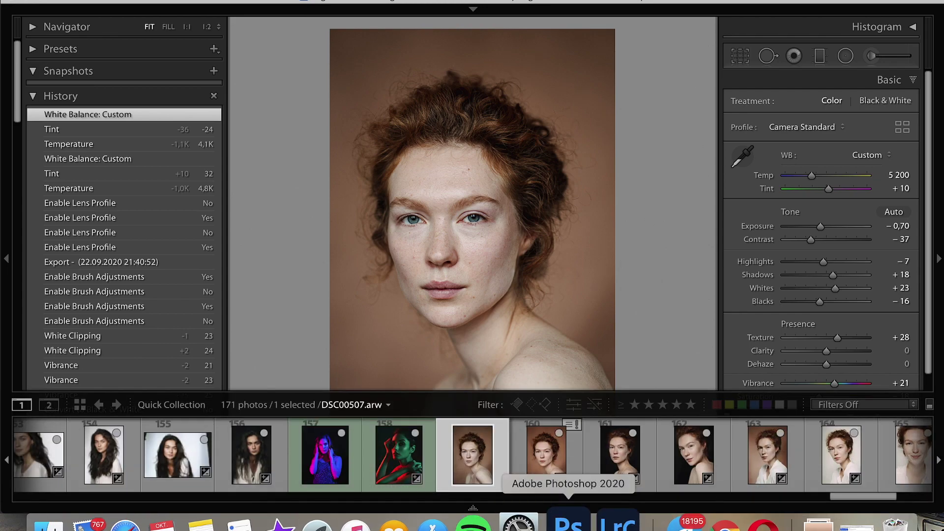
pyautogui.click(575, 525)
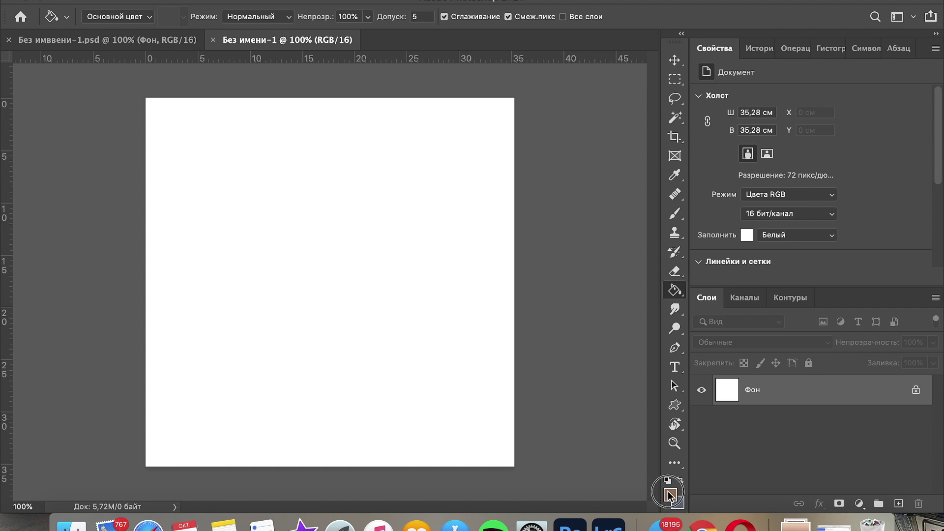
# Set the foreground colour to the muted peach-brown #b69077, with hue around 24.
pyautogui.click(669, 493)
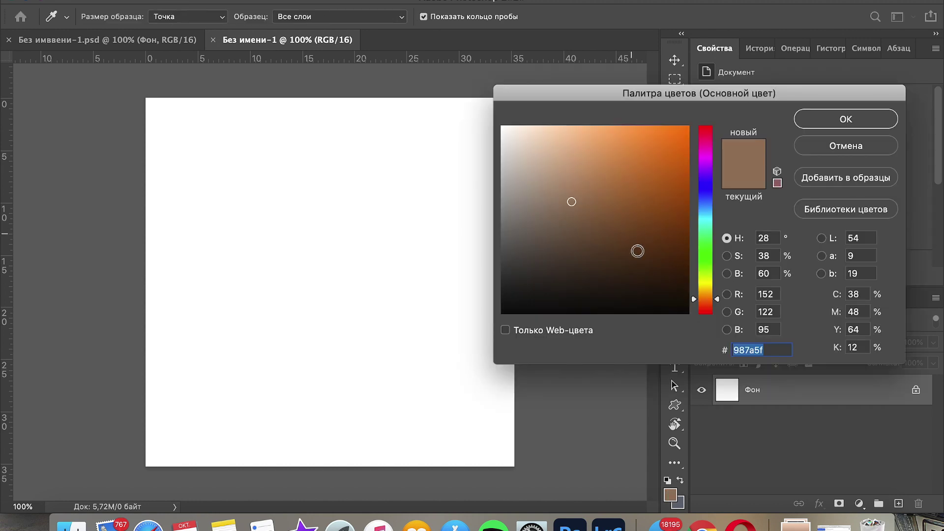
pyautogui.click(642, 167)
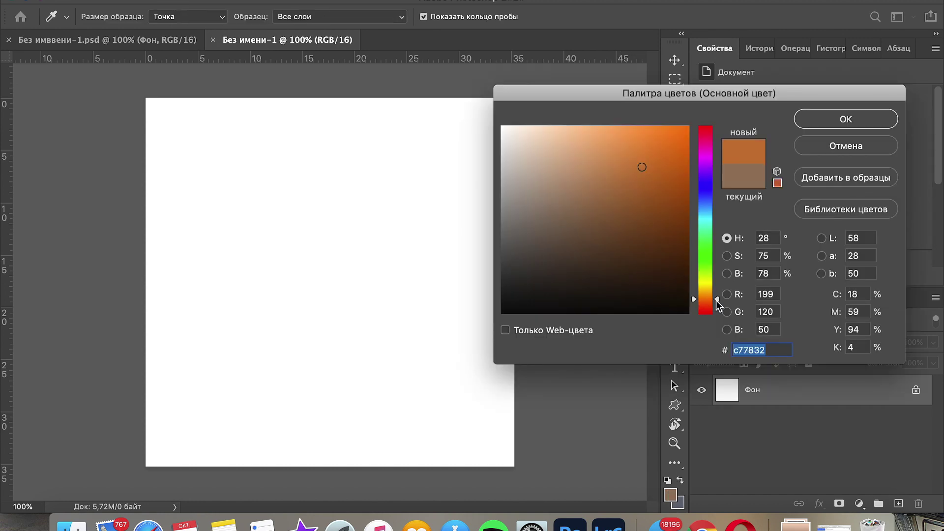
pyautogui.moveTo(717, 299); pyautogui.dragTo(718, 302)
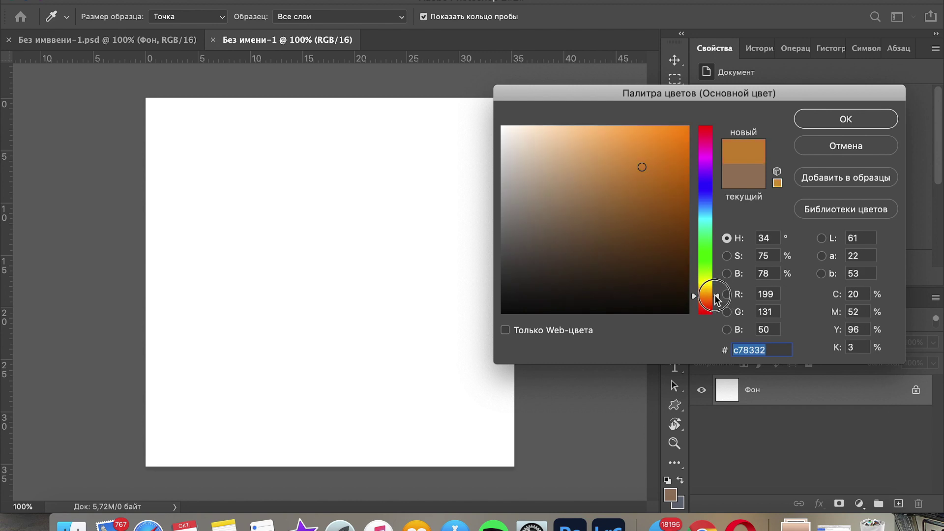
pyautogui.moveTo(716, 300); pyautogui.dragTo(716, 304)
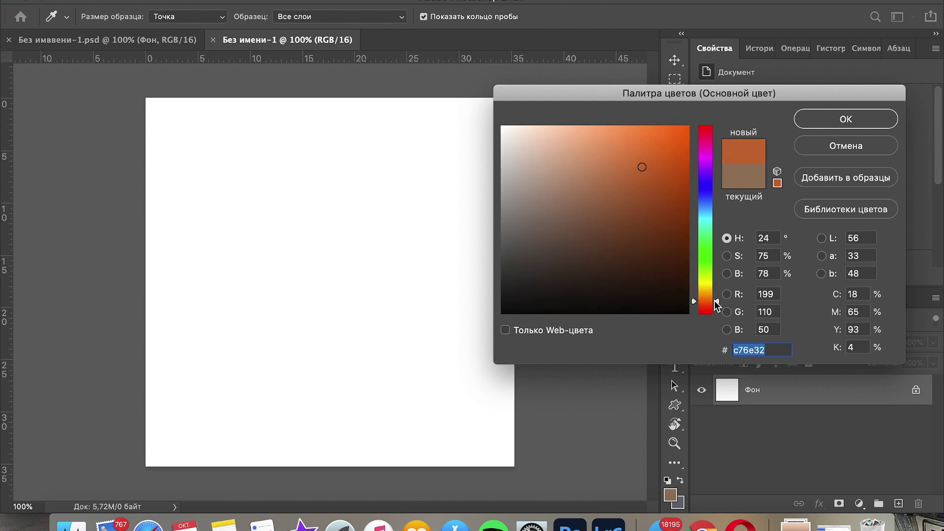
pyautogui.click(754, 350)
pyautogui.click(775, 349)
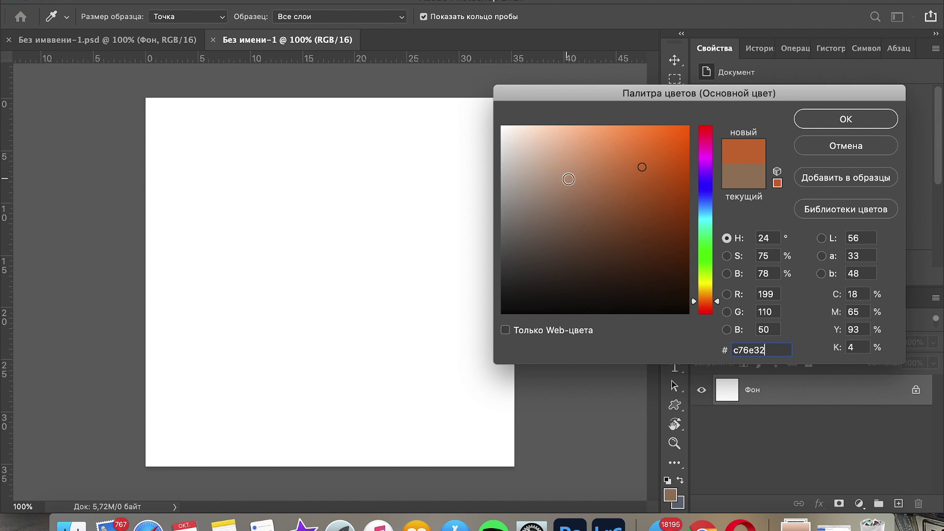
pyautogui.click(579, 182)
pyautogui.moveTo(579, 181); pyautogui.dragTo(565, 189)
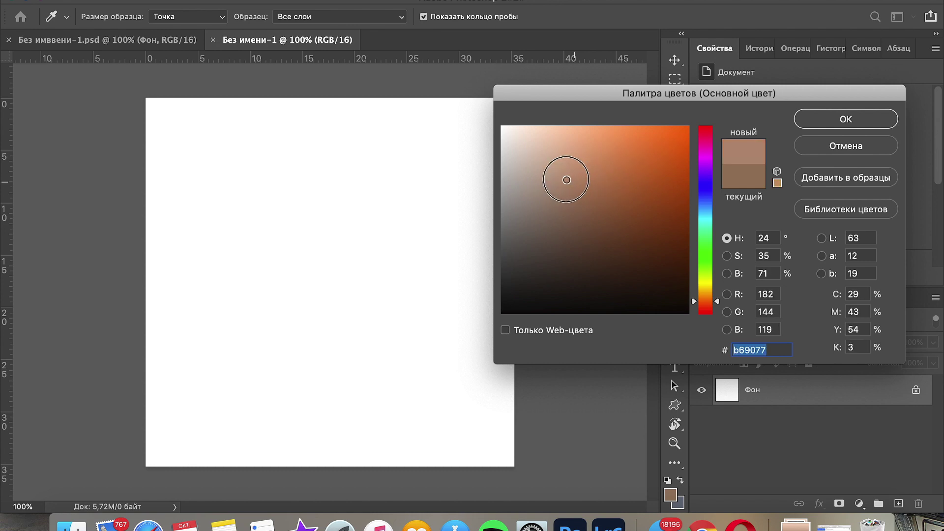
pyautogui.click(837, 119)
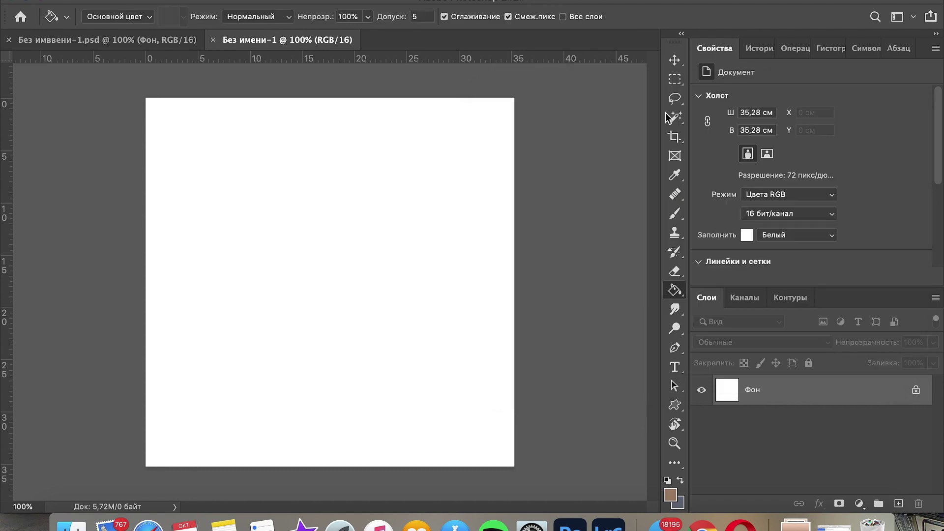
# Fill the background with the brown foreground colour and add a new empty layer.
pyautogui.rightClick(676, 294)
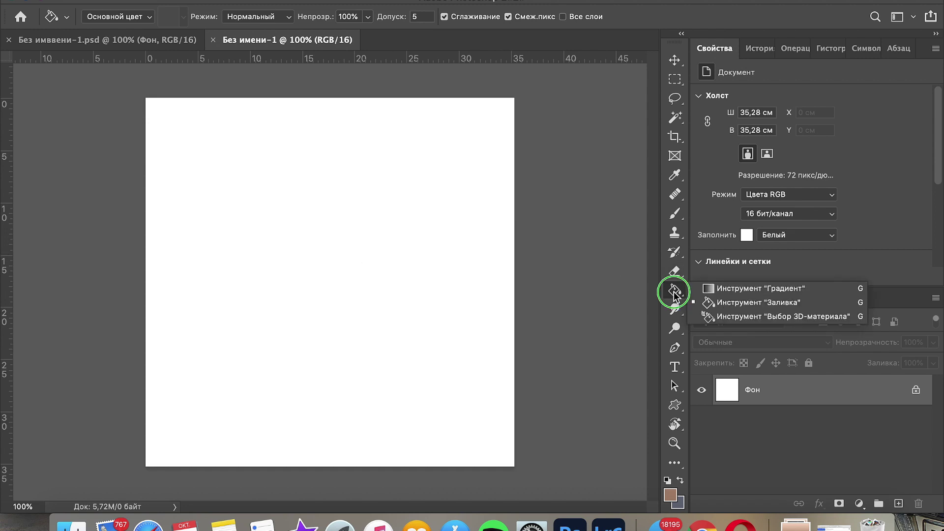
pyautogui.click(716, 303)
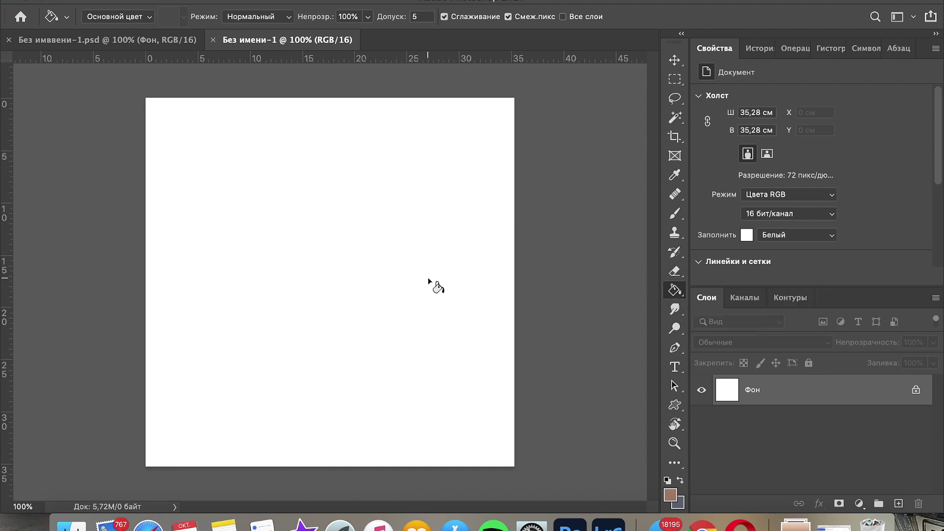
pyautogui.click(428, 282)
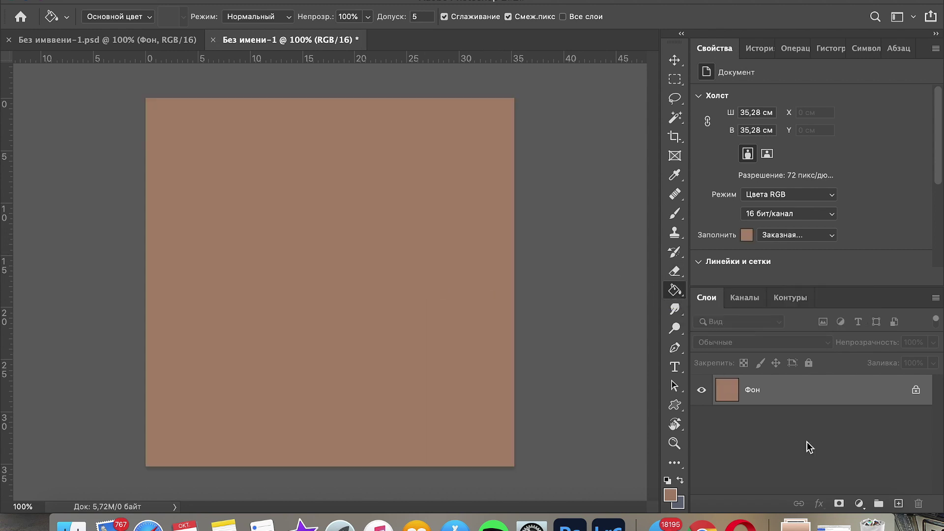
pyautogui.click(898, 504)
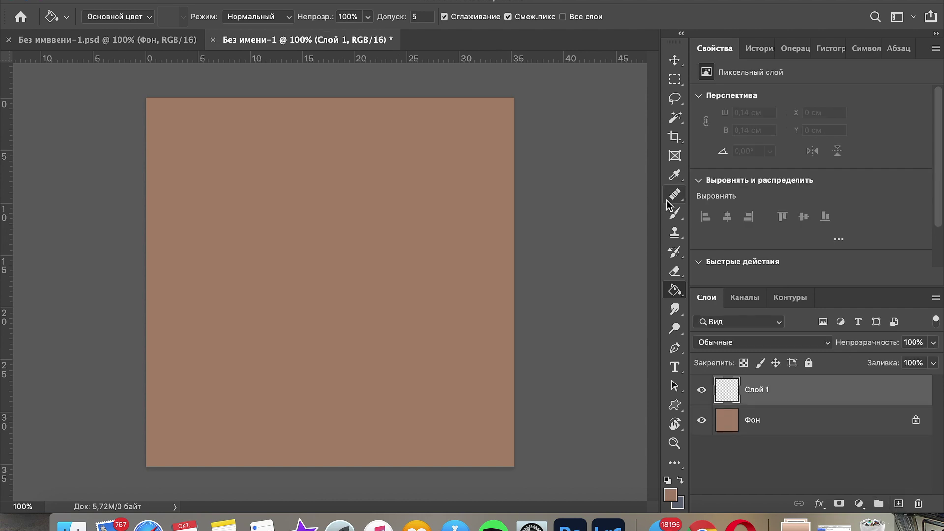
# Select the Gradient tool with the black-to-white Platinum preset.
pyautogui.rightClick(677, 293)
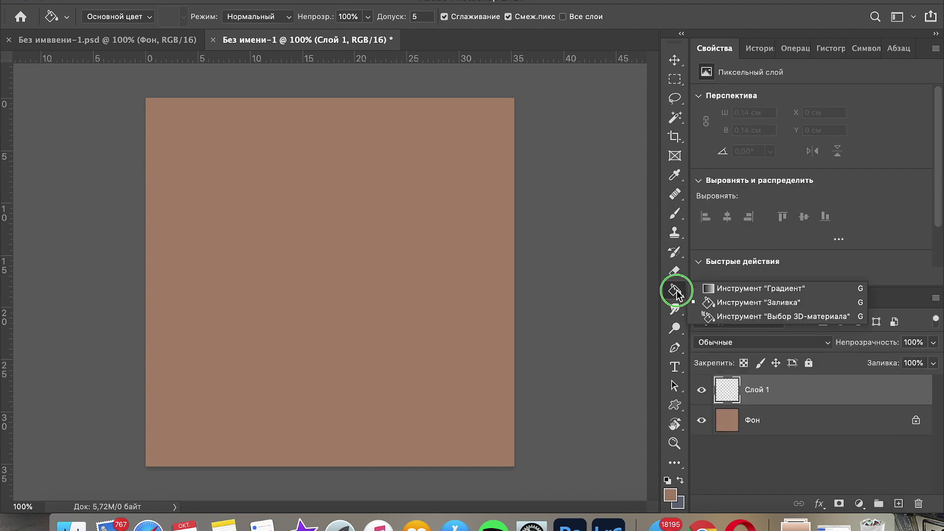
pyautogui.click(708, 287)
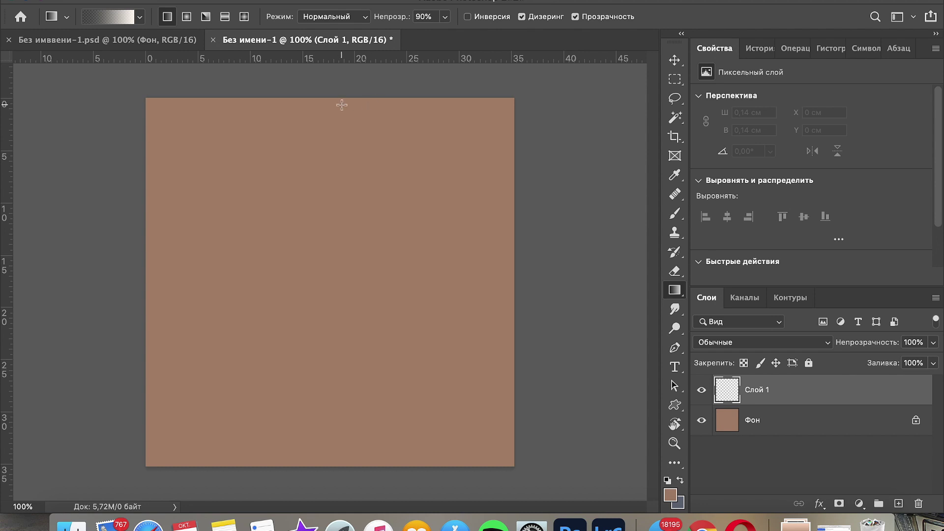
pyautogui.click(113, 20)
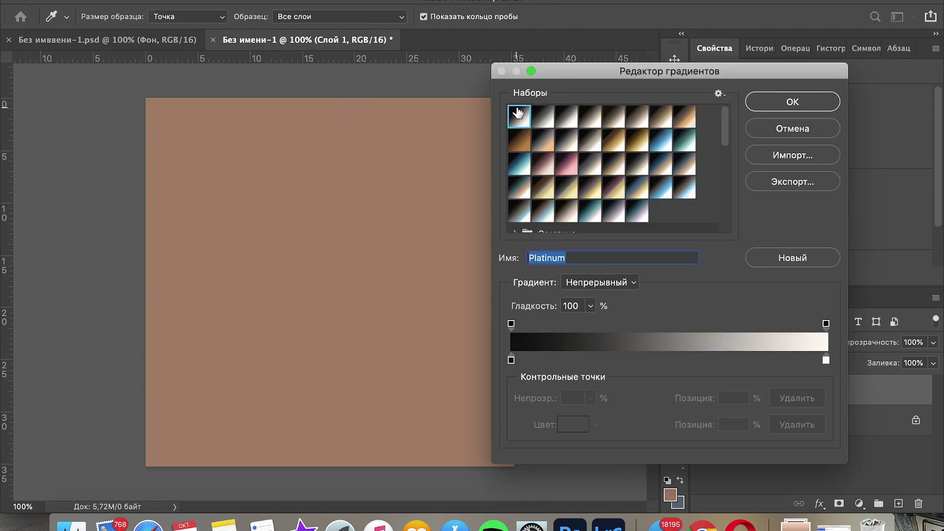
pyautogui.click(775, 106)
pyautogui.scroll(-1, 310, 474)
pyautogui.scroll(-2, 313, 467)
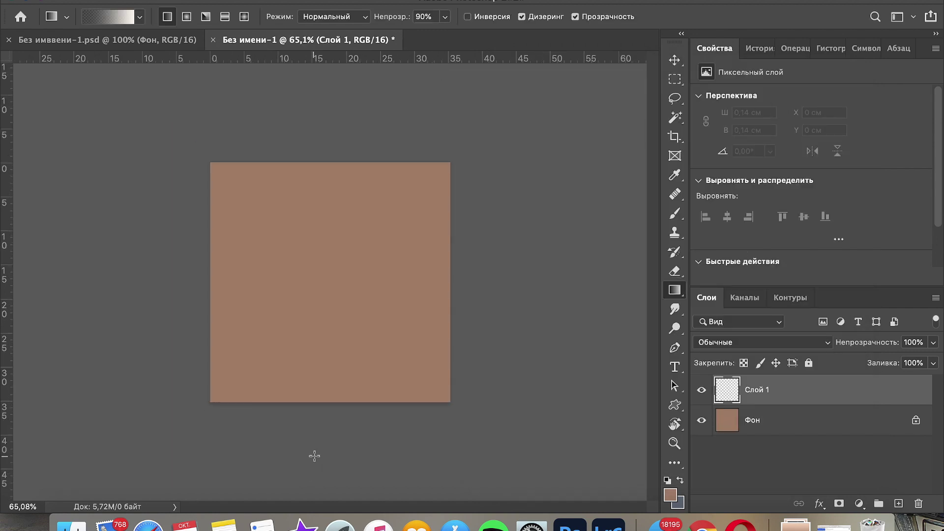
# Draw a bottom-to-top gradient on Layer 1 in Luminosity blend mode, then return to Lightroom.
pyautogui.moveTo(325, 461); pyautogui.dragTo(321, 107)
pyautogui.click(758, 345)
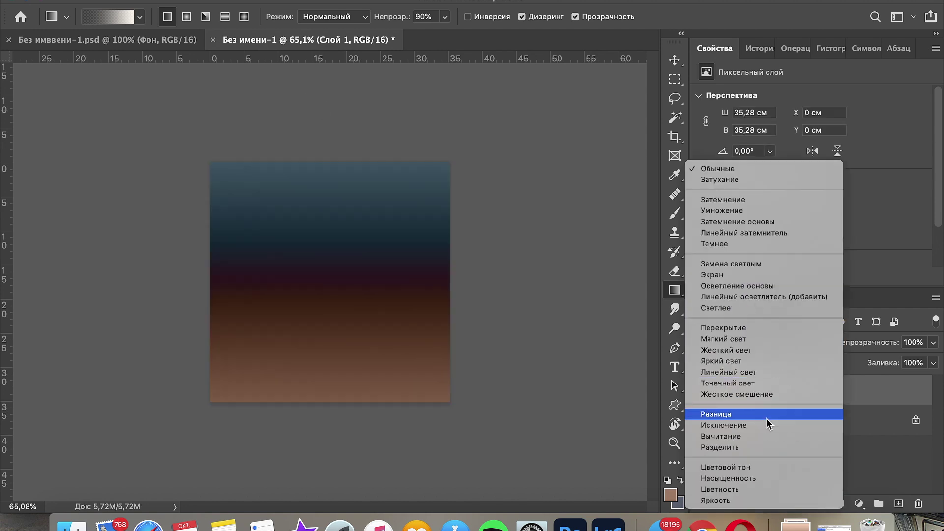
pyautogui.click(787, 500)
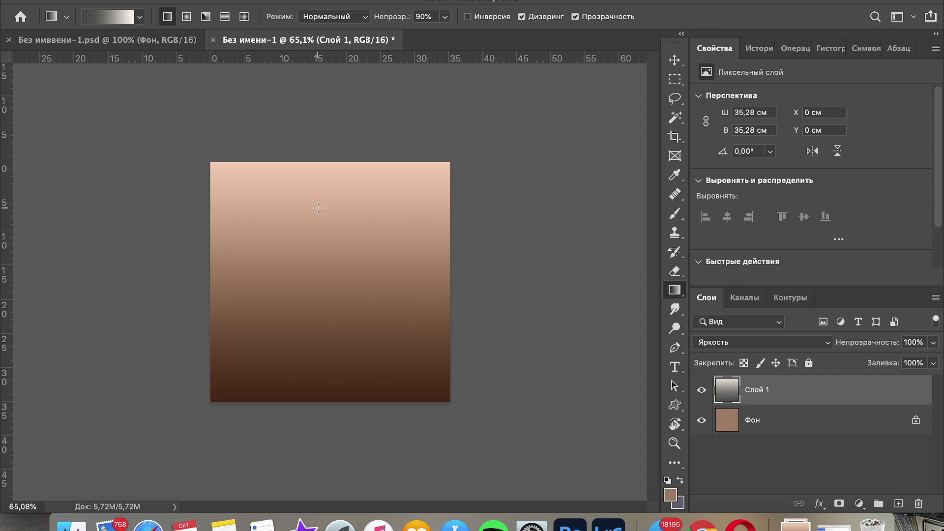
pyautogui.scroll(3, 318, 208)
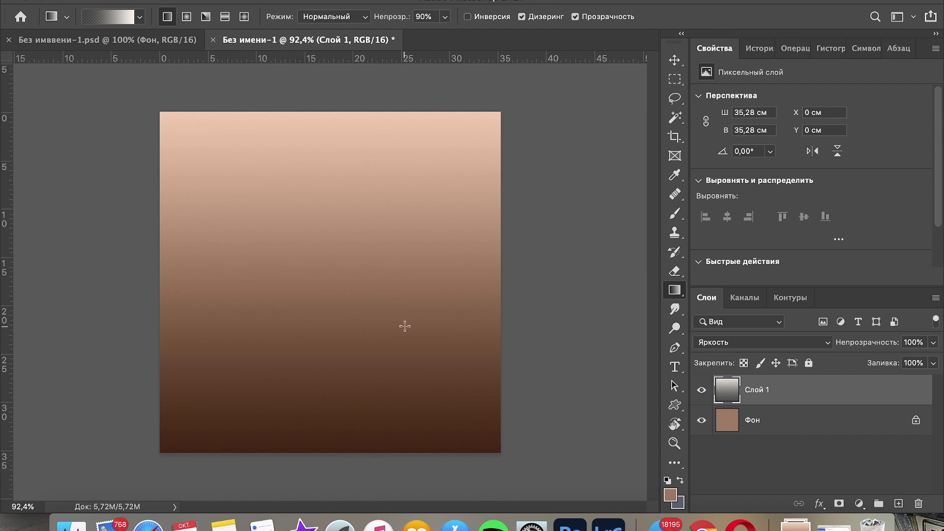
pyautogui.scroll(-3, 403, 326)
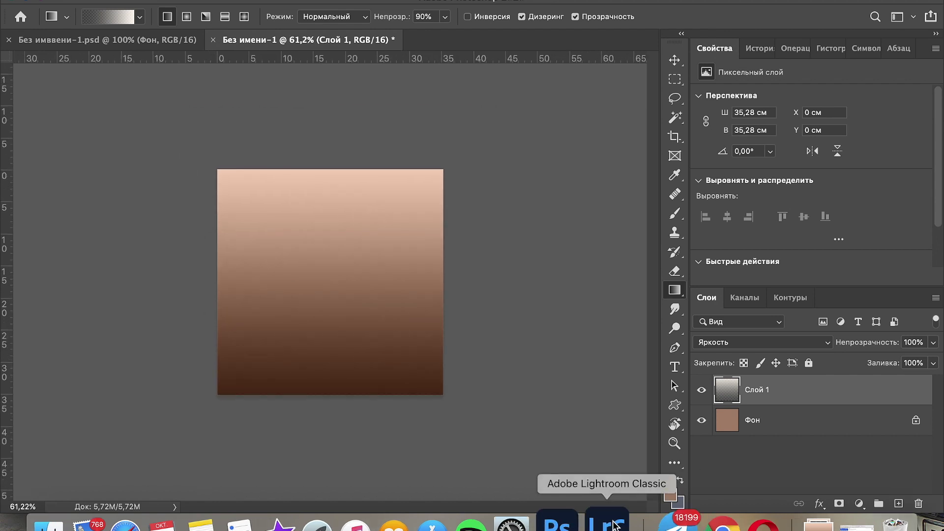
pyautogui.click(615, 526)
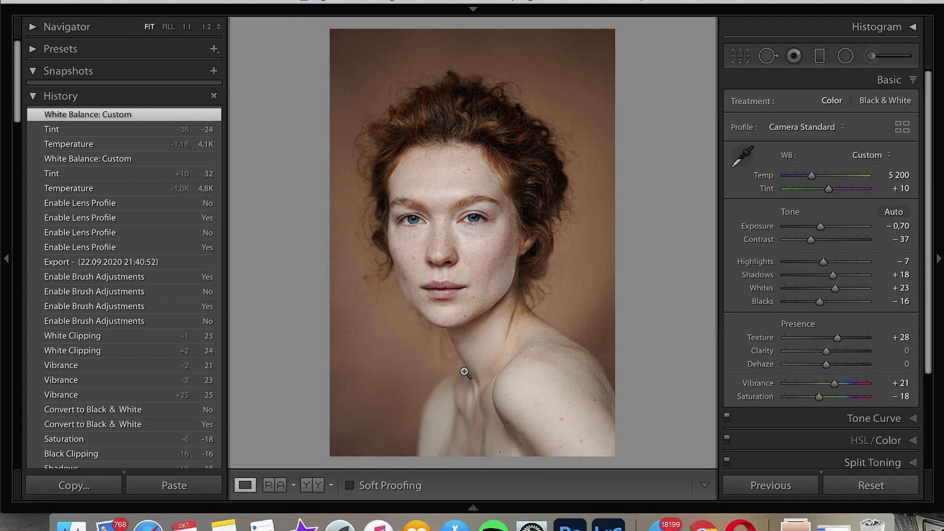
# Open Reference View with the gradient image (photo 170) as the reference.
pyautogui.hotkey('shift', 'r')
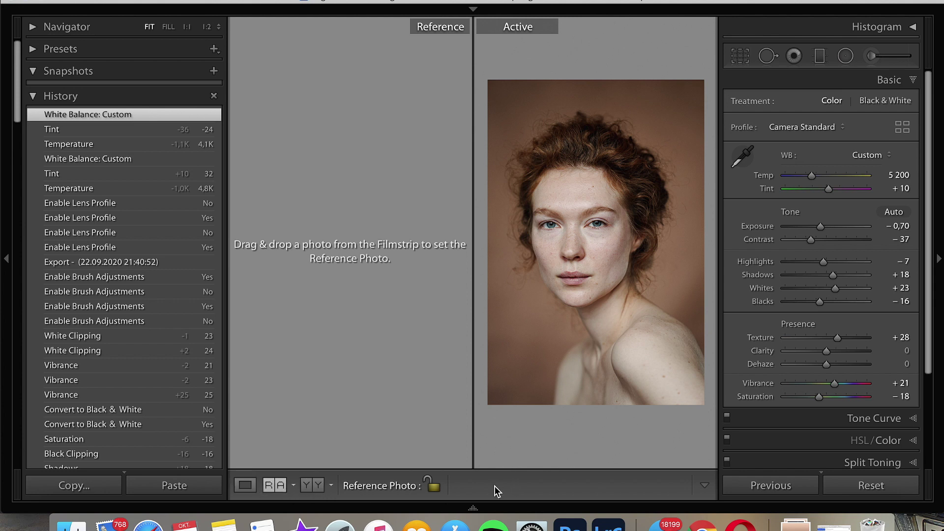
pyautogui.press('t')
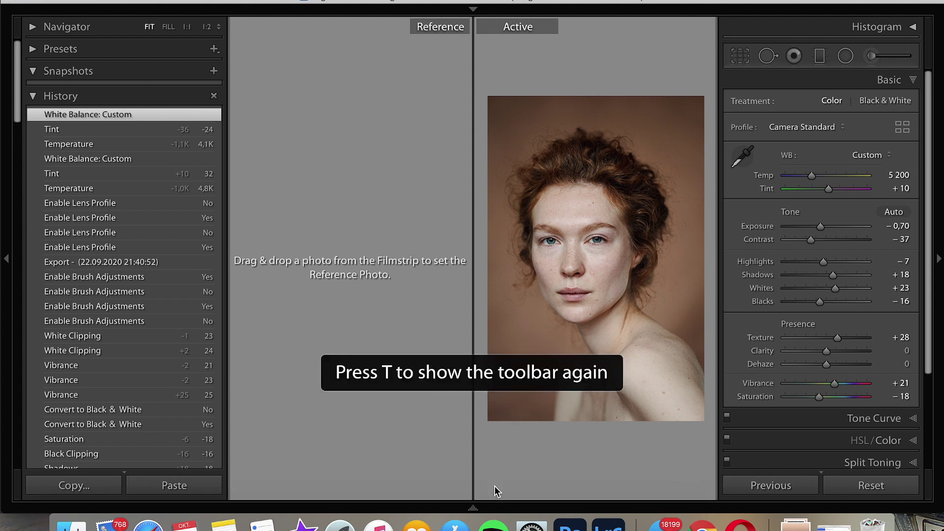
pyautogui.scroll(-5, 815, 452)
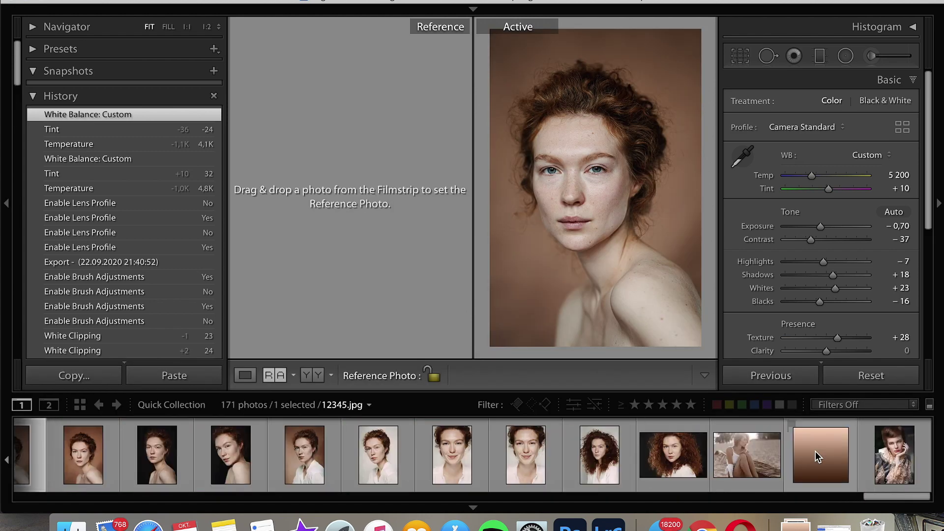
pyautogui.moveTo(824, 454); pyautogui.dragTo(399, 229)
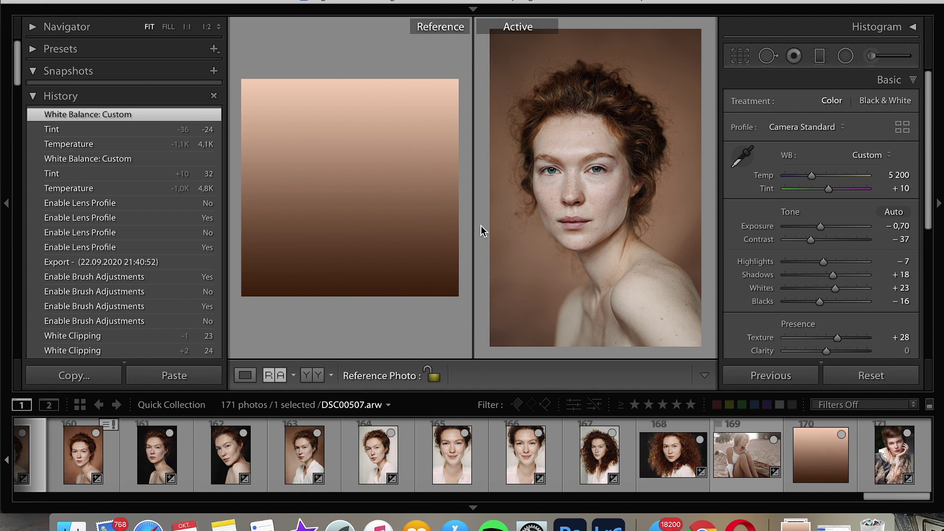
# Tune the portrait's temperature to 5 092 and hide the filmstrip.
pyautogui.moveTo(812, 176); pyautogui.dragTo(805, 177)
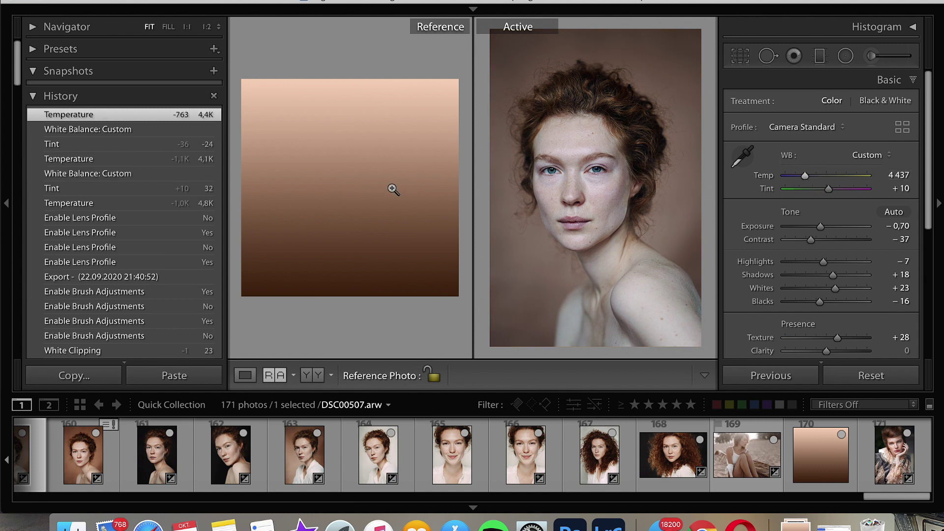
pyautogui.moveTo(803, 174); pyautogui.dragTo(807, 173)
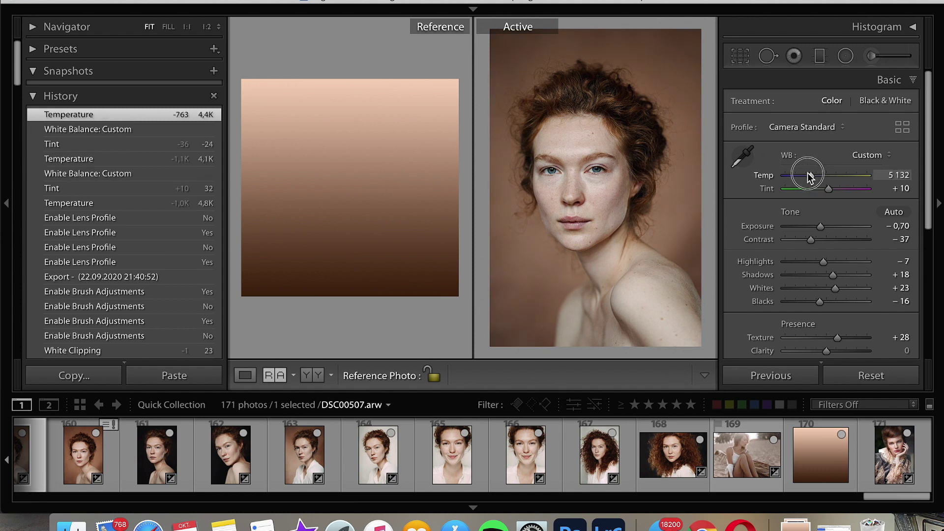
pyautogui.moveTo(807, 173); pyautogui.dragTo(807, 172)
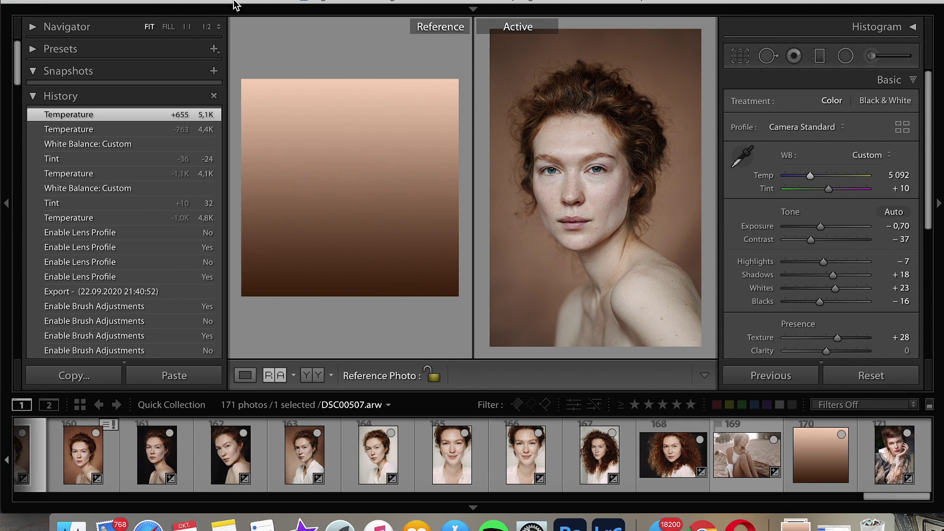
pyautogui.click(473, 507)
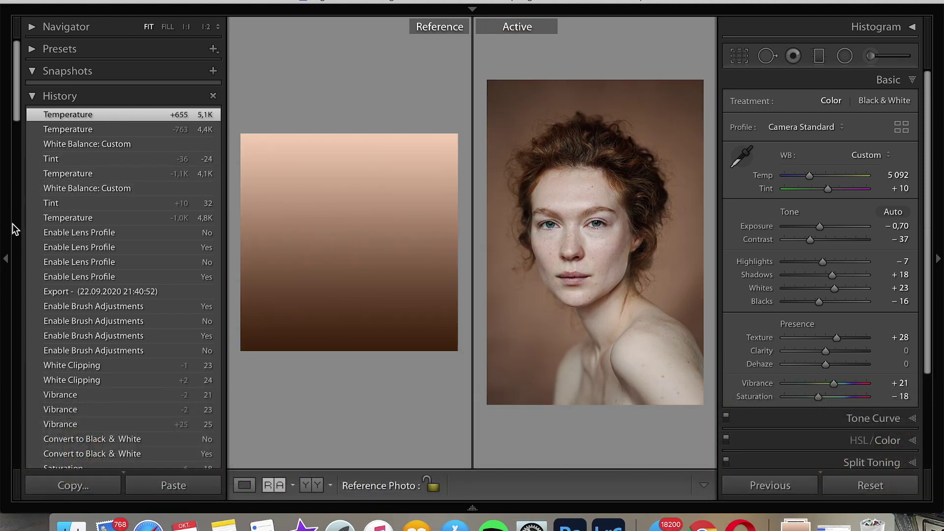
# Collapse the left panel and set the histogram to show Lab colour values.
pyautogui.click(10, 228)
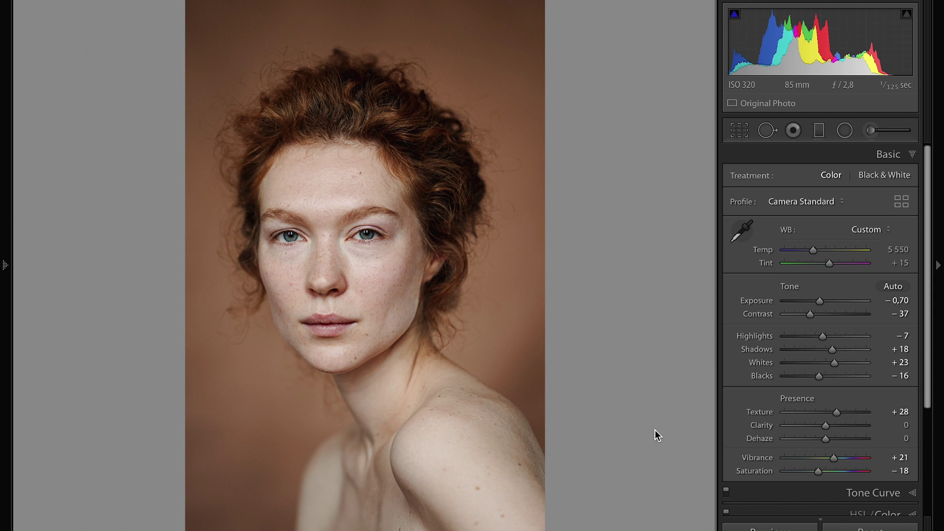
pyautogui.moveTo(813, 45)
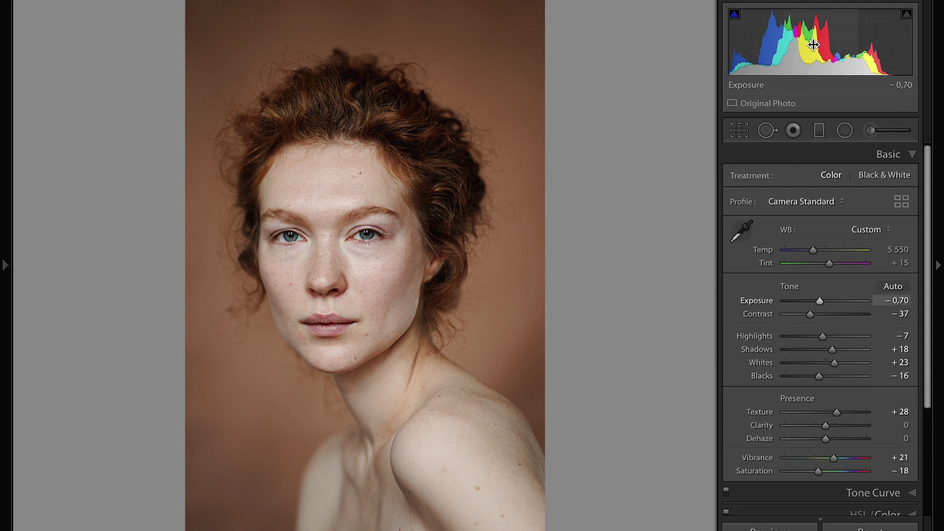
pyautogui.rightClick(814, 45)
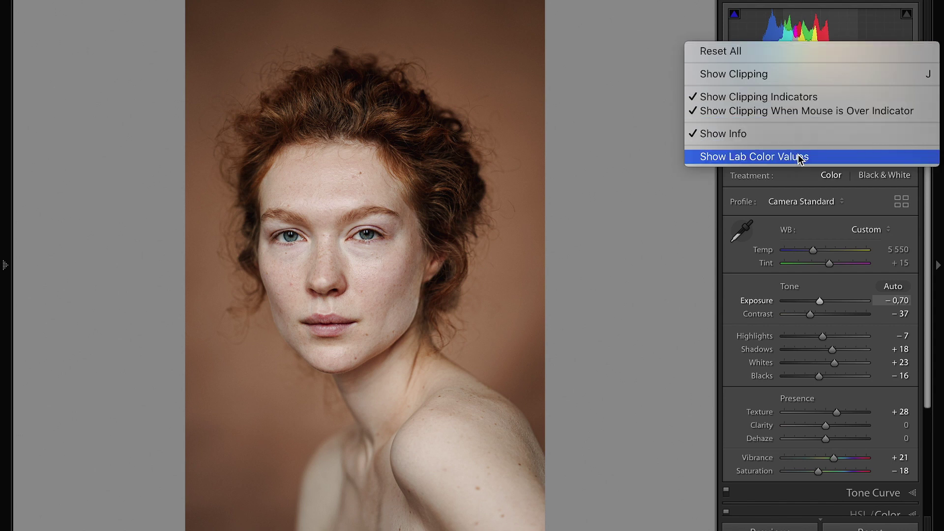
pyautogui.click(831, 156)
pyautogui.click(759, 158)
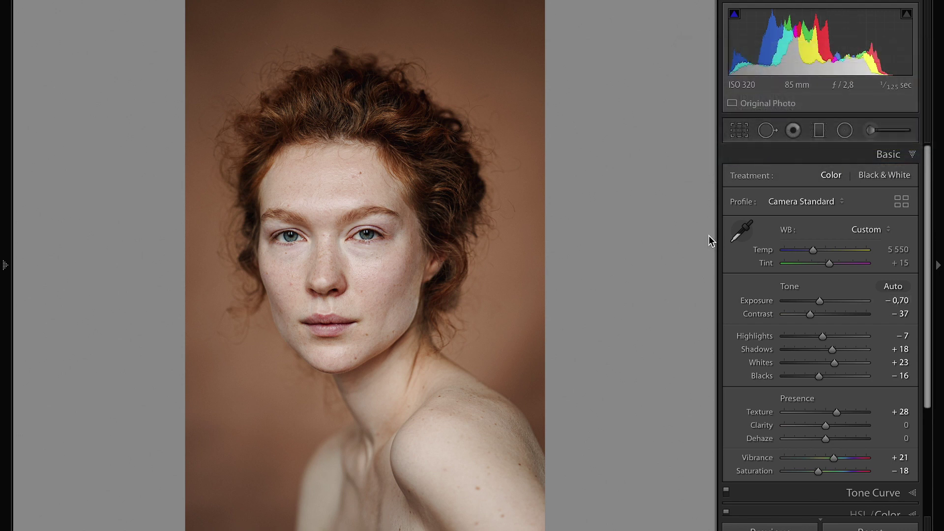
pyautogui.click(743, 230)
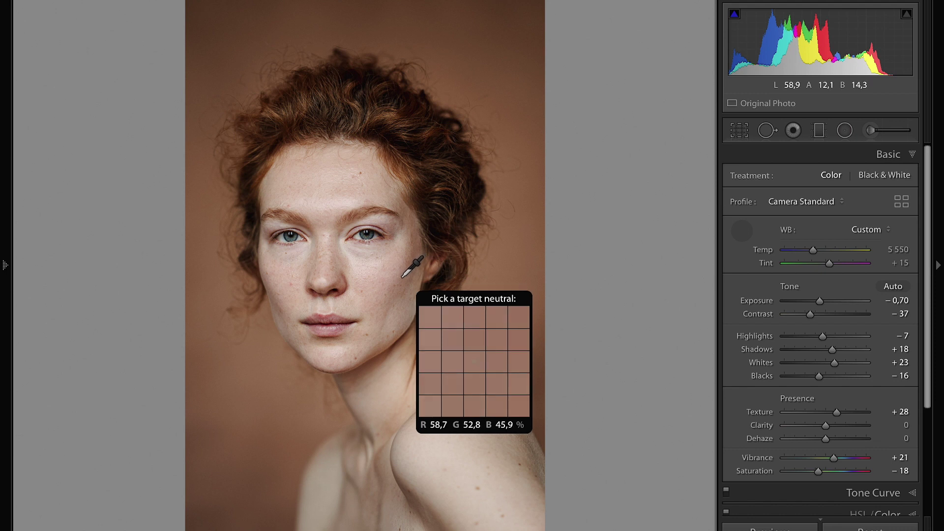
pyautogui.click(742, 231)
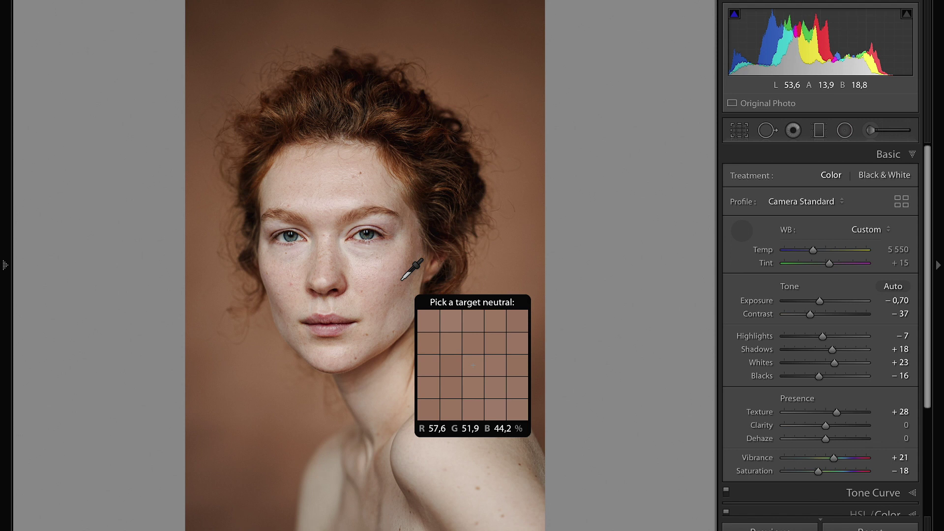
pyautogui.click(742, 231)
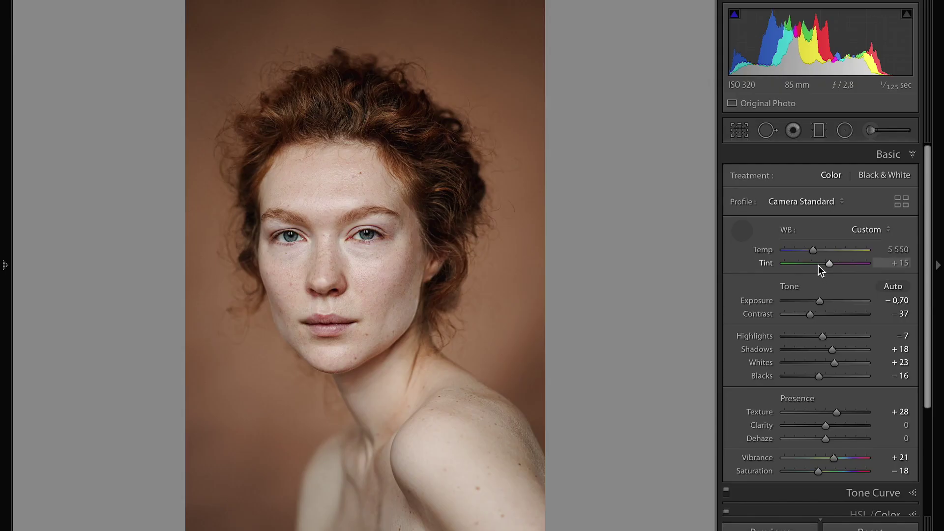
# Drag the Tint slider to -44 so the portrait shifts toward green.
pyautogui.click(814, 264)
pyautogui.moveTo(814, 265); pyautogui.dragTo(813, 264)
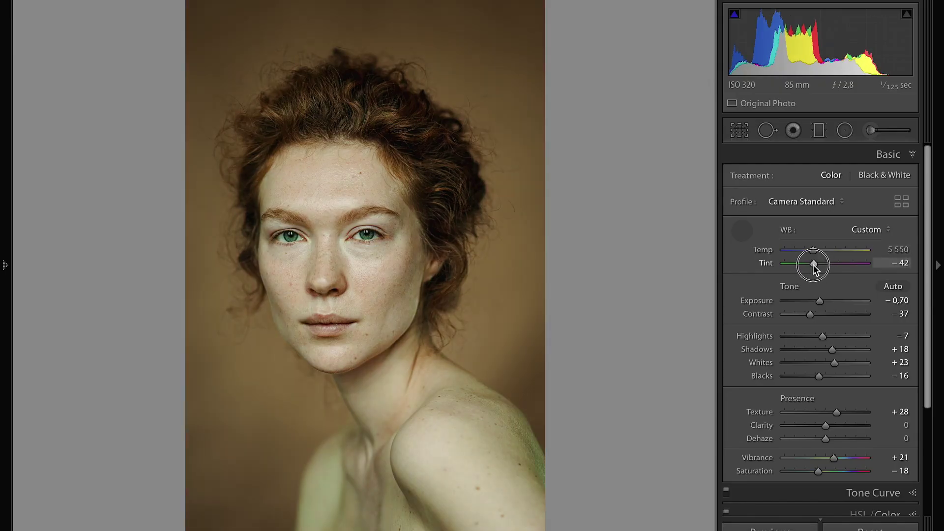
pyautogui.press('w')
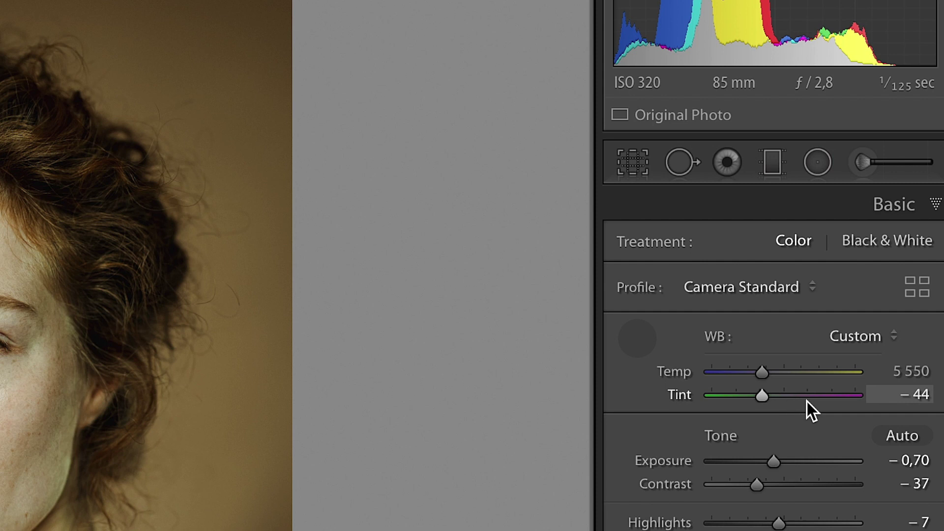
# Resample white balance on the cheek, try Tint +56, then reset Tint to +15.
pyautogui.doubleClick(686, 399)
pyautogui.press('w')
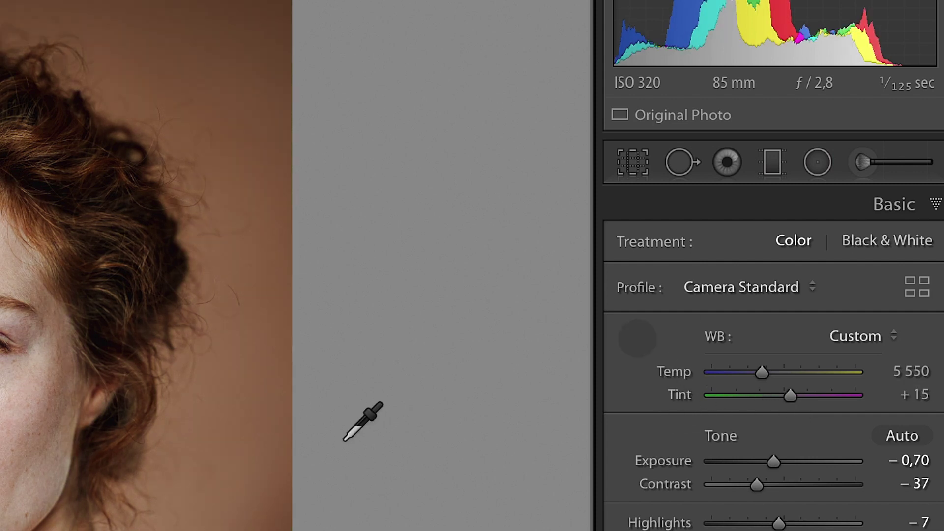
pyautogui.click(743, 372)
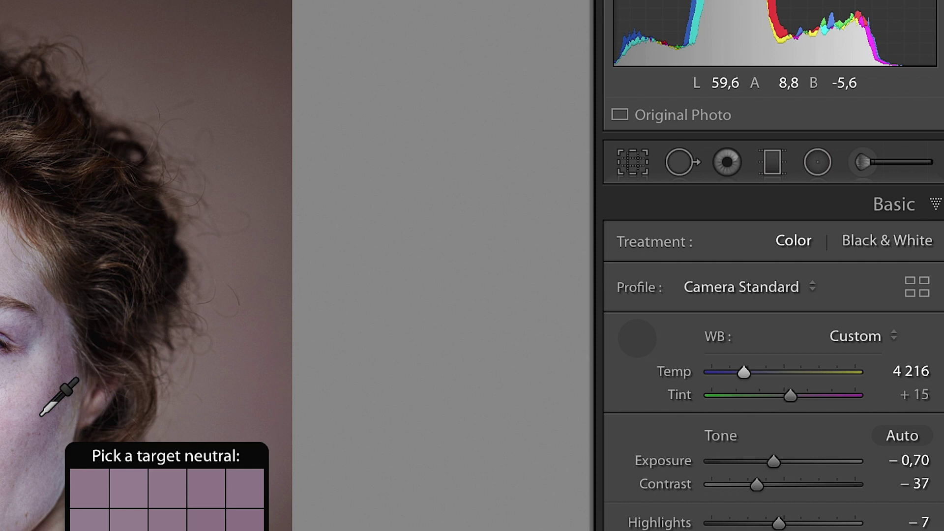
pyautogui.click(762, 373)
pyautogui.click(810, 396)
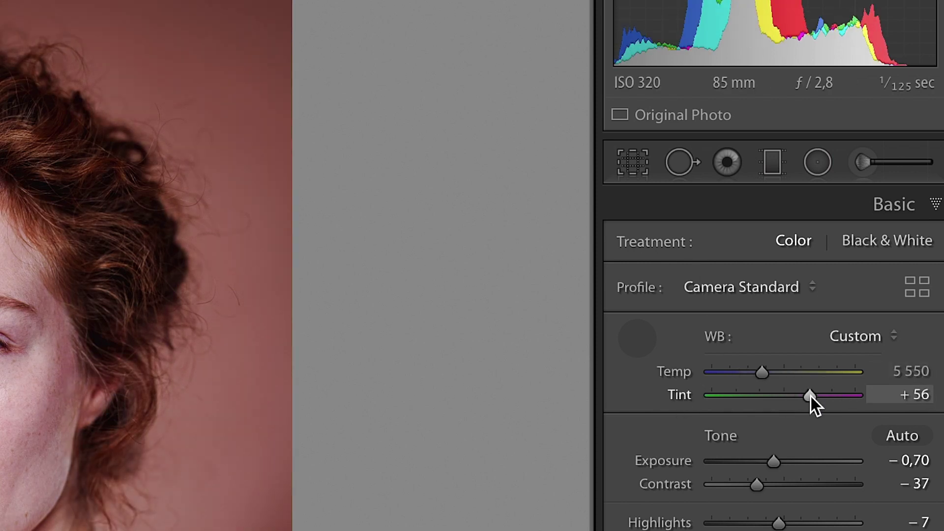
pyautogui.press('w')
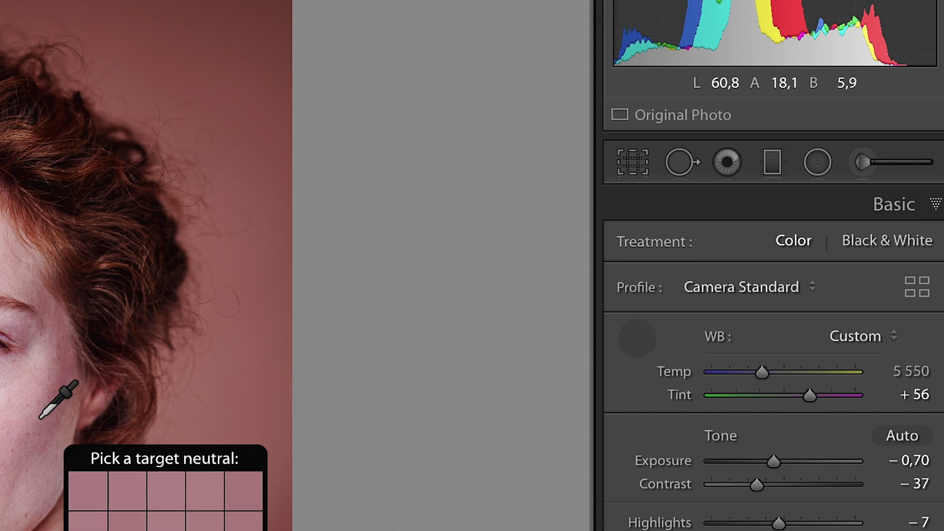
pyautogui.doubleClick(689, 392)
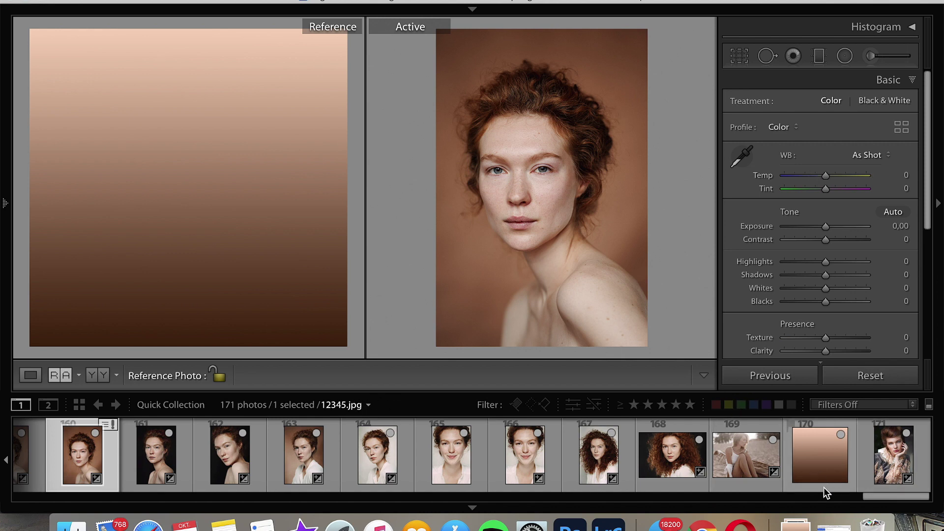
# Load the lace-collared portrait YoIFSQwGkKw.jpg as the active photo, then switch to the VK page.
pyautogui.click(893, 457)
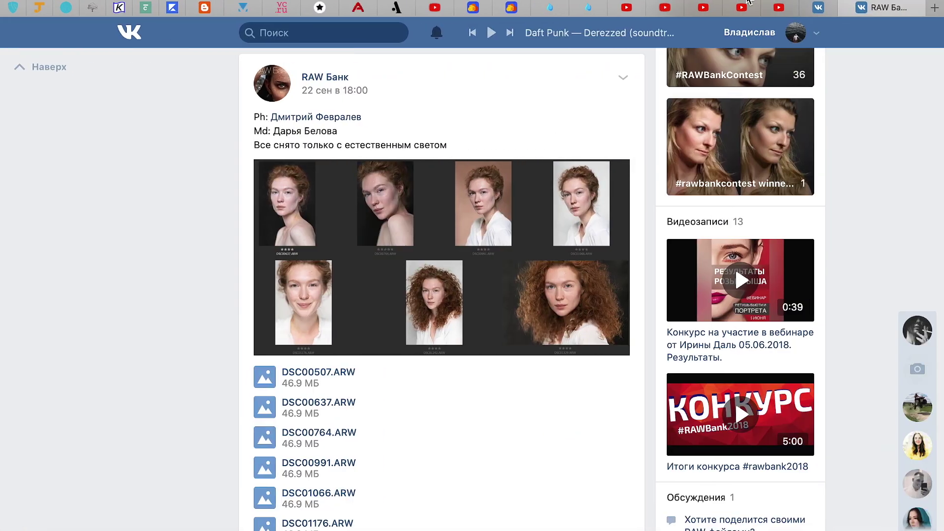
pyautogui.click(817, 8)
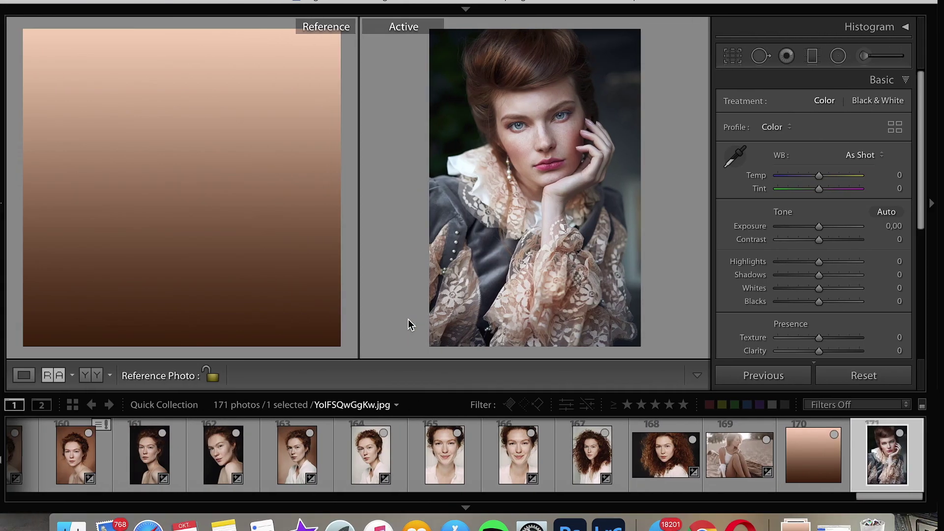
# Hide the filmstrip, sample the eye with the WB eyedropper, and zoom back out.
pyautogui.click(472, 507)
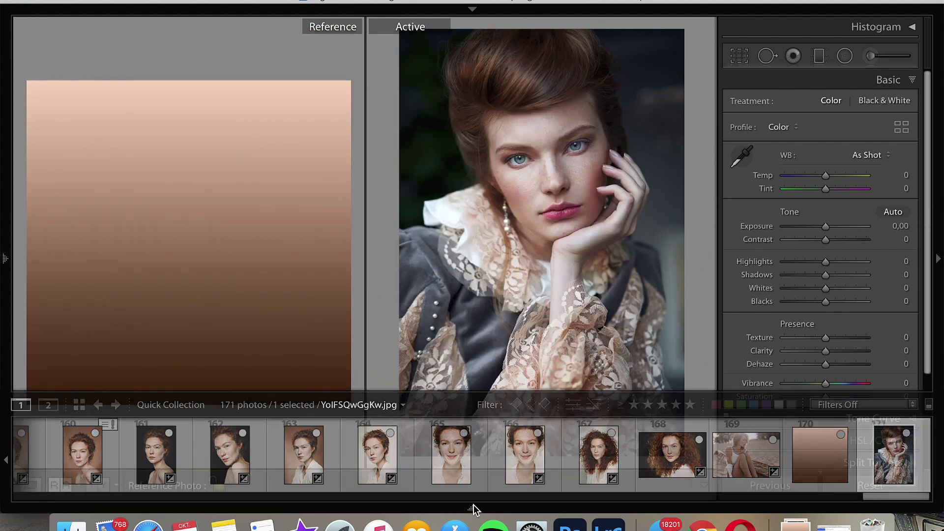
pyautogui.click(524, 160)
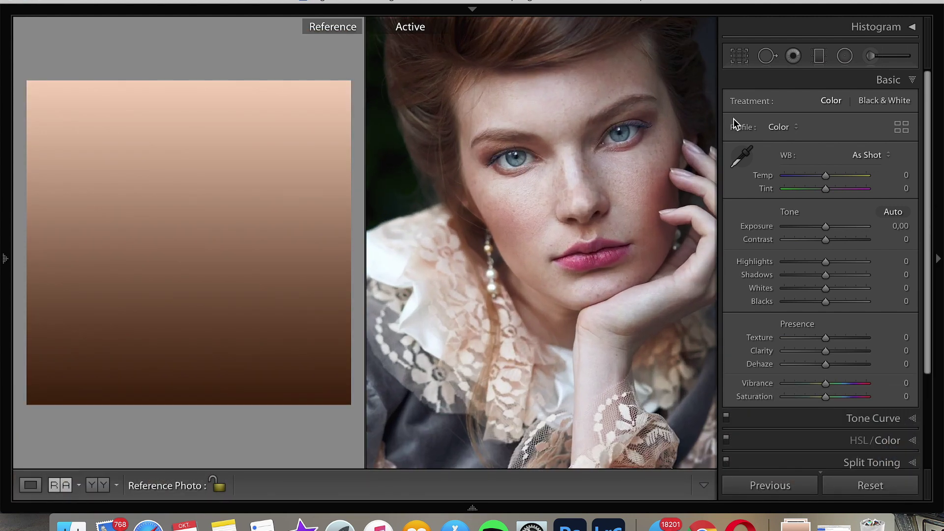
pyautogui.click(741, 156)
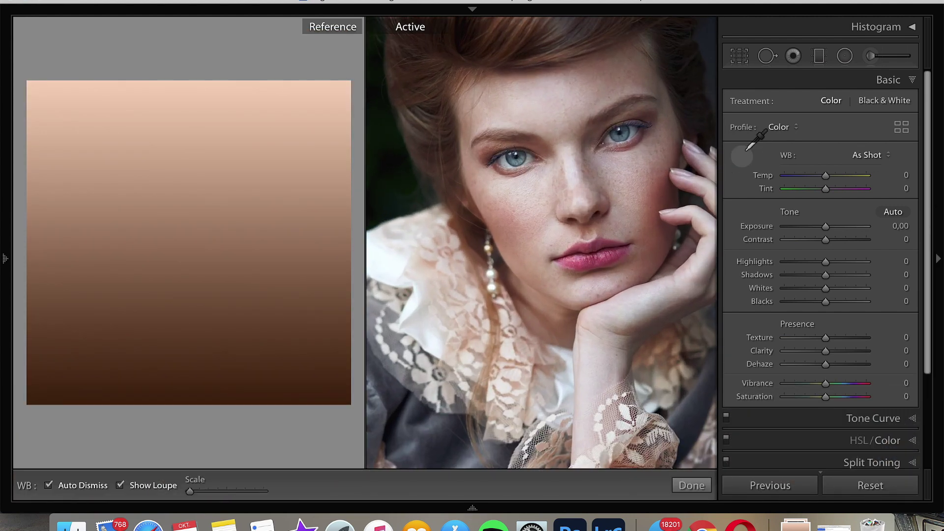
pyautogui.click(505, 159)
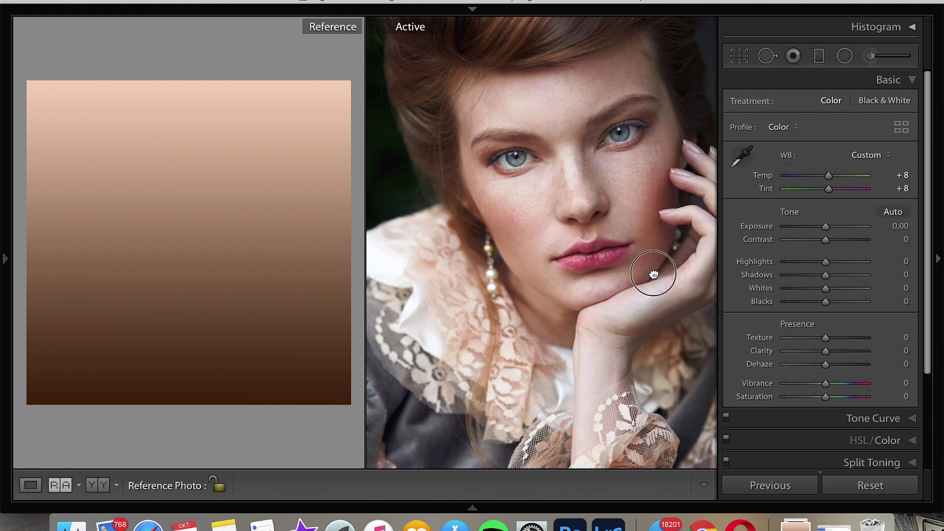
pyautogui.click(652, 269)
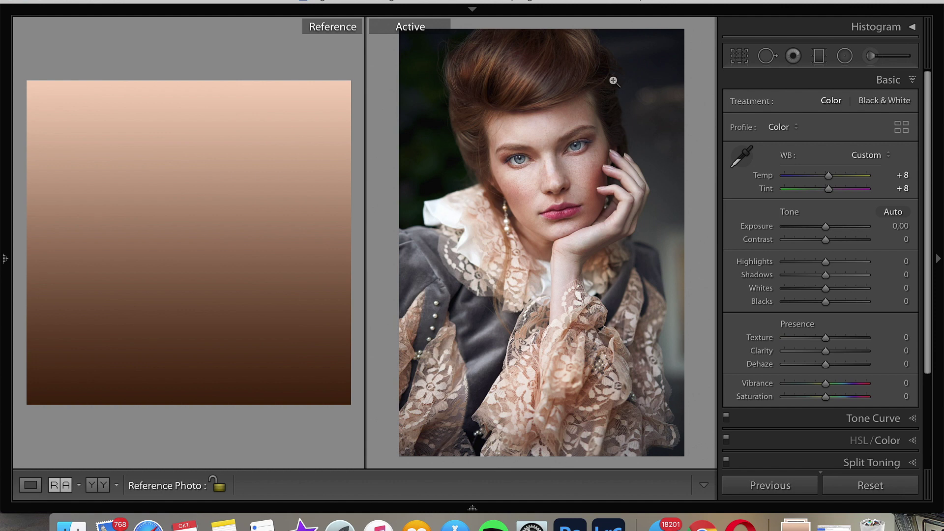
pyautogui.click(877, 492)
pyautogui.hotkey('ctrl', 'z')
# Zoom into the face and resample near the eye until Temp reads +8, Tint +9.
pyautogui.click(544, 152)
pyautogui.moveTo(544, 152); pyautogui.dragTo(596, 185)
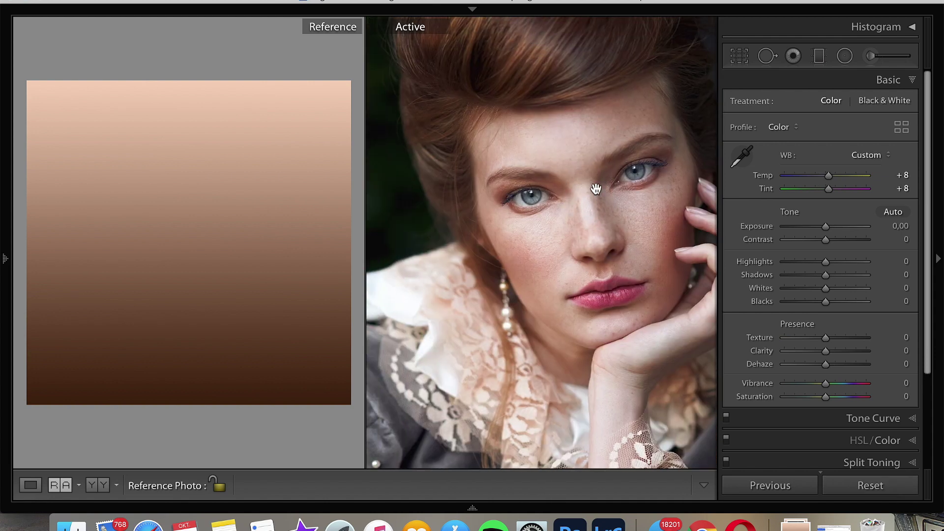
pyautogui.click(746, 164)
pyautogui.click(647, 169)
pyautogui.click(741, 157)
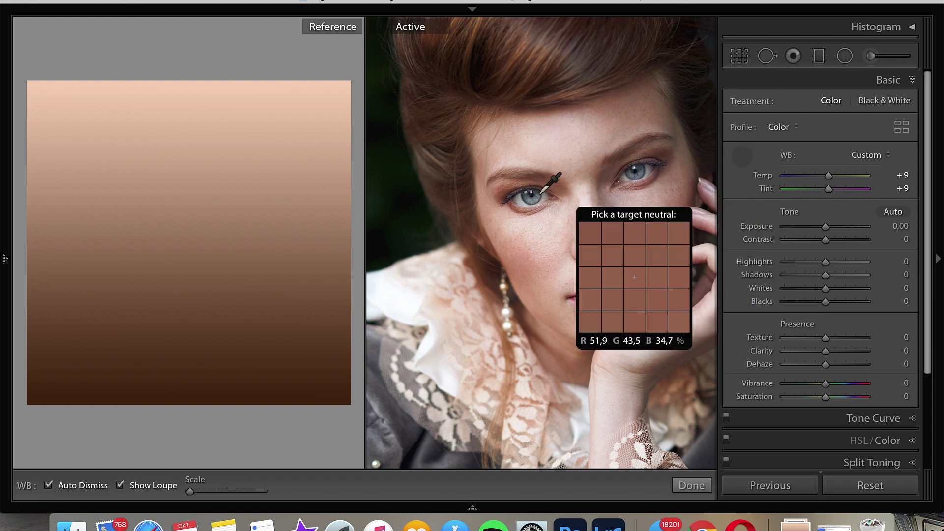
pyautogui.click(519, 200)
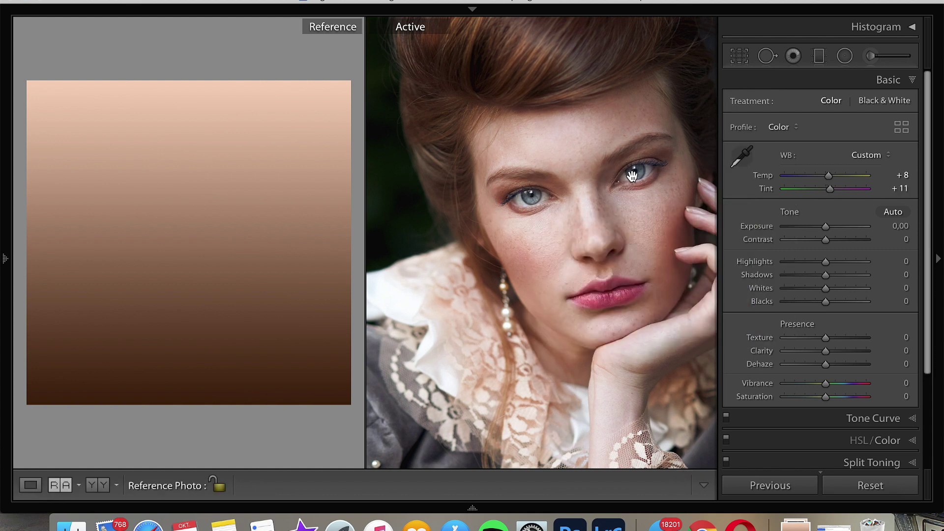
pyautogui.click(752, 161)
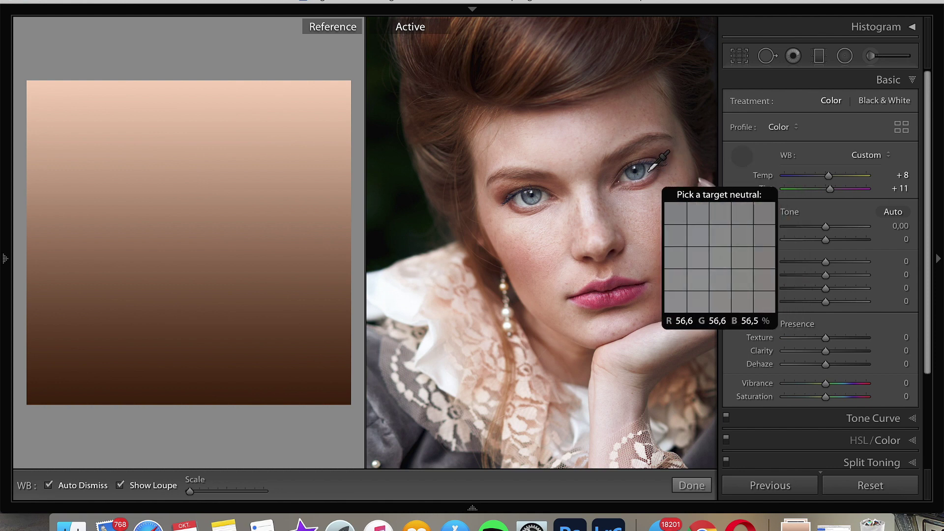
pyautogui.click(650, 169)
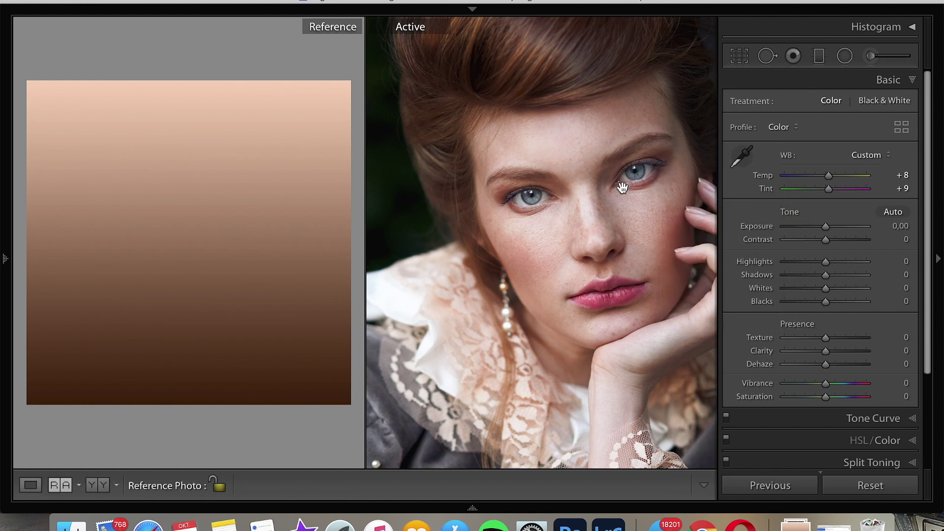
pyautogui.click(624, 190)
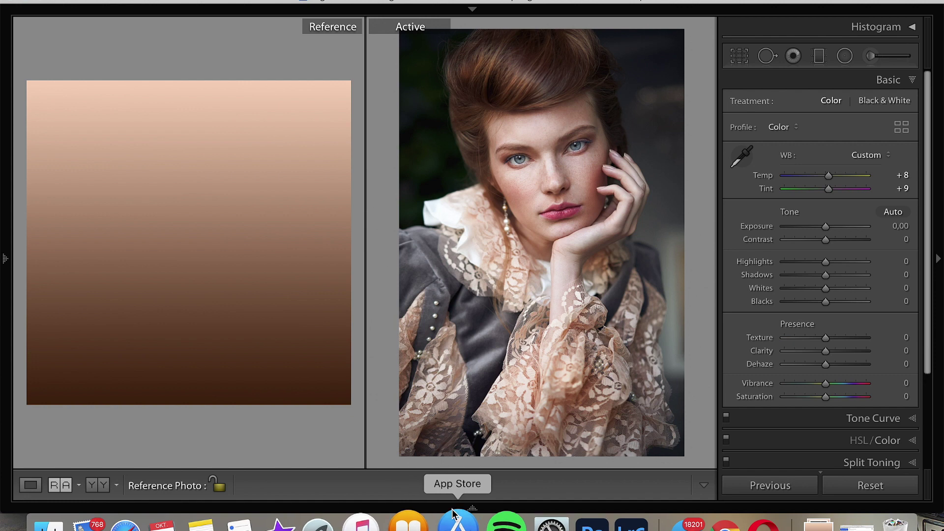
# Reopen the 171-photo Quick Collection filmstrip, then zoom into the lace-collared portrait's face and back out.
pyautogui.click(487, 503)
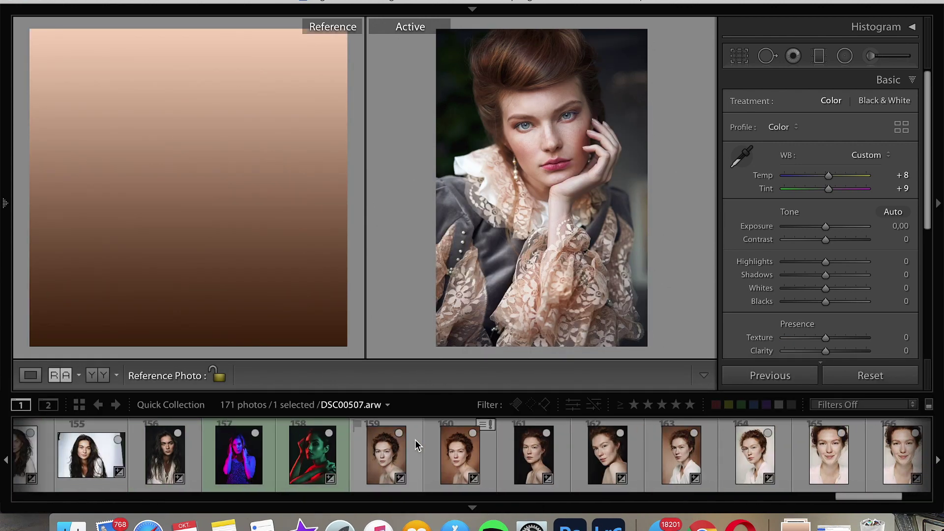
pyautogui.click(528, 113)
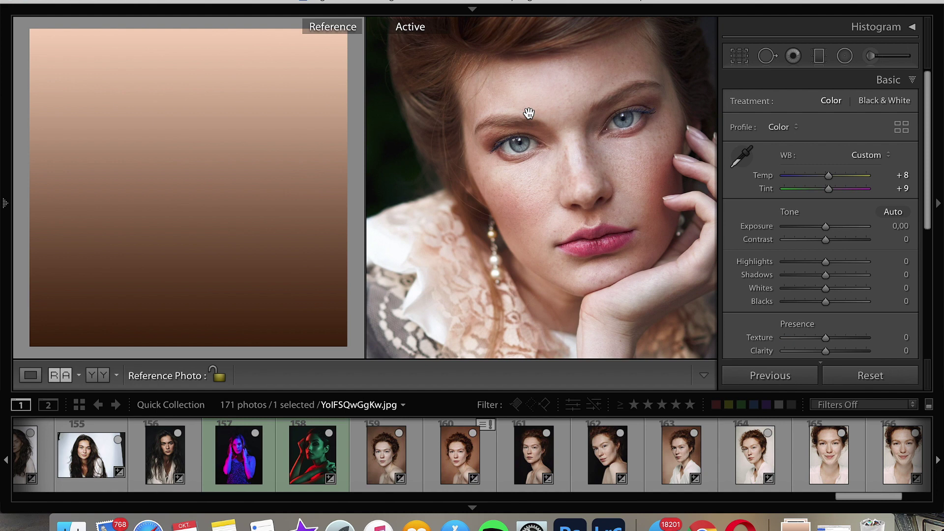
pyautogui.click(529, 113)
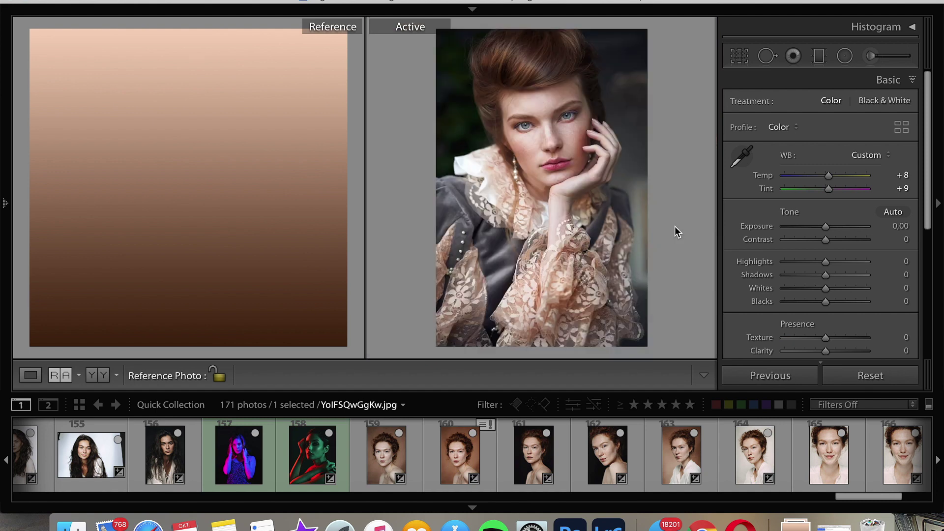